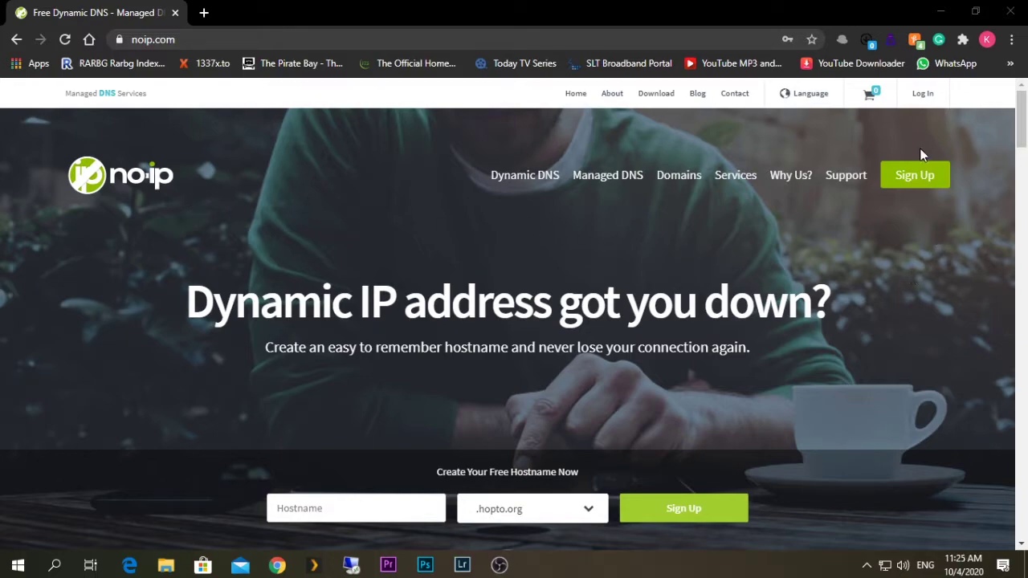
- Open the No-IP account sign-up page and examine the required fields, the free and enhanced plan comparison, and the terms options
{"action": "left_click", "coordinate": [902, 176]}
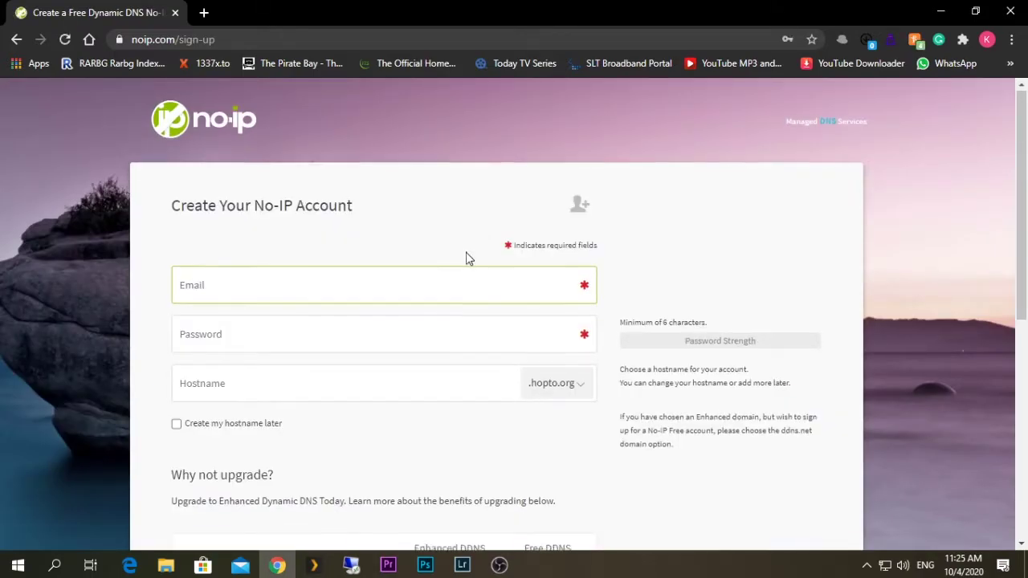
{"action": "scroll", "coordinate": [467, 257], "scroll_direction": "down", "scroll_amount": 1}
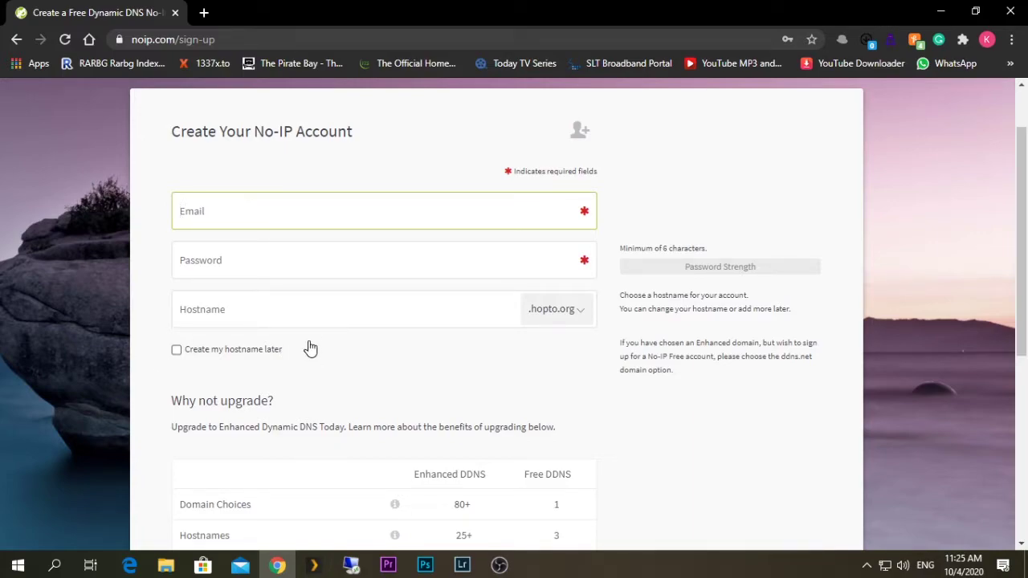
{"action": "scroll", "coordinate": [335, 366], "scroll_direction": "down", "scroll_amount": 1}
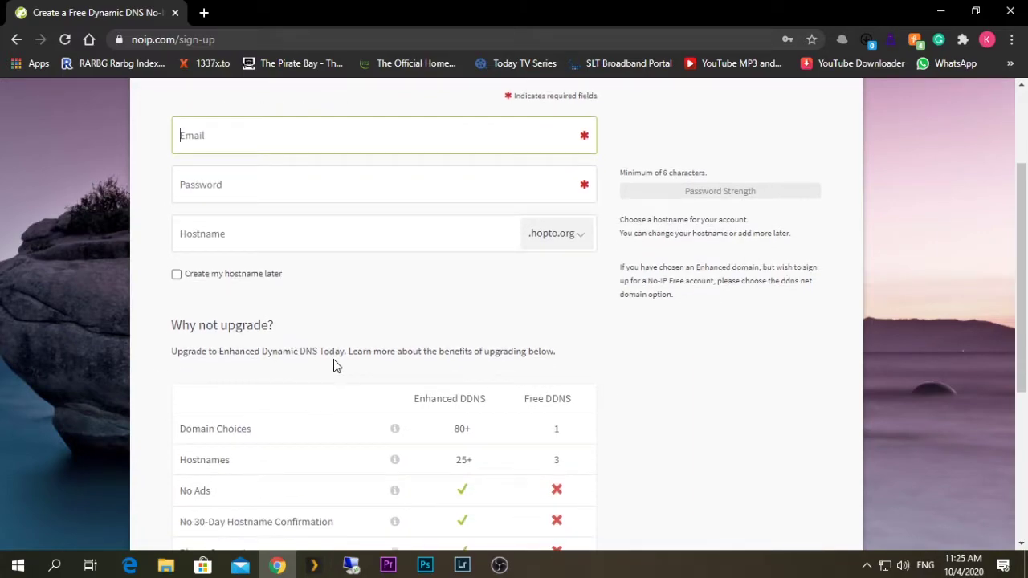
{"action": "scroll", "coordinate": [333, 359], "scroll_direction": "up", "scroll_amount": 1}
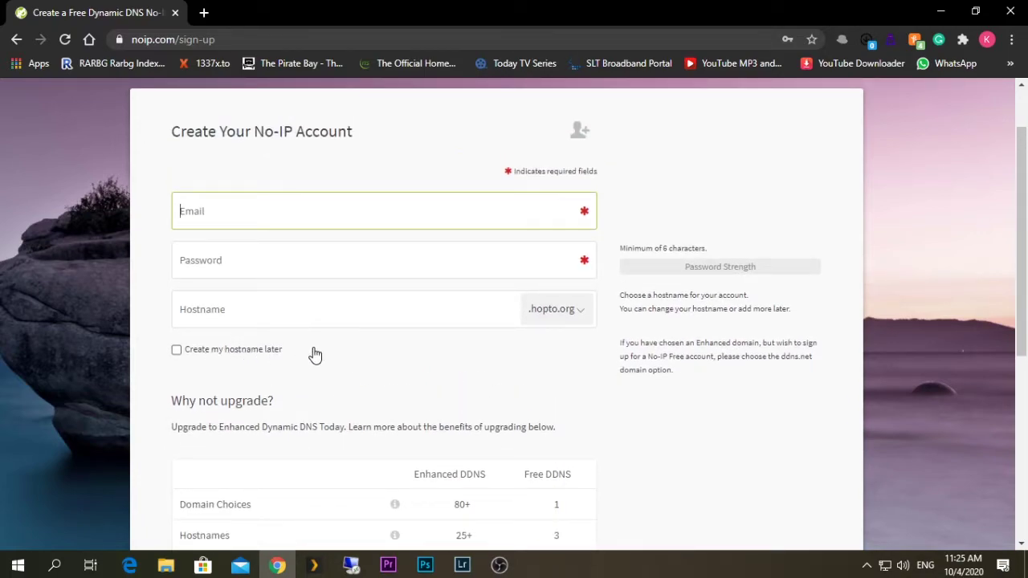
{"action": "scroll", "coordinate": [321, 349], "scroll_direction": "down", "scroll_amount": 4}
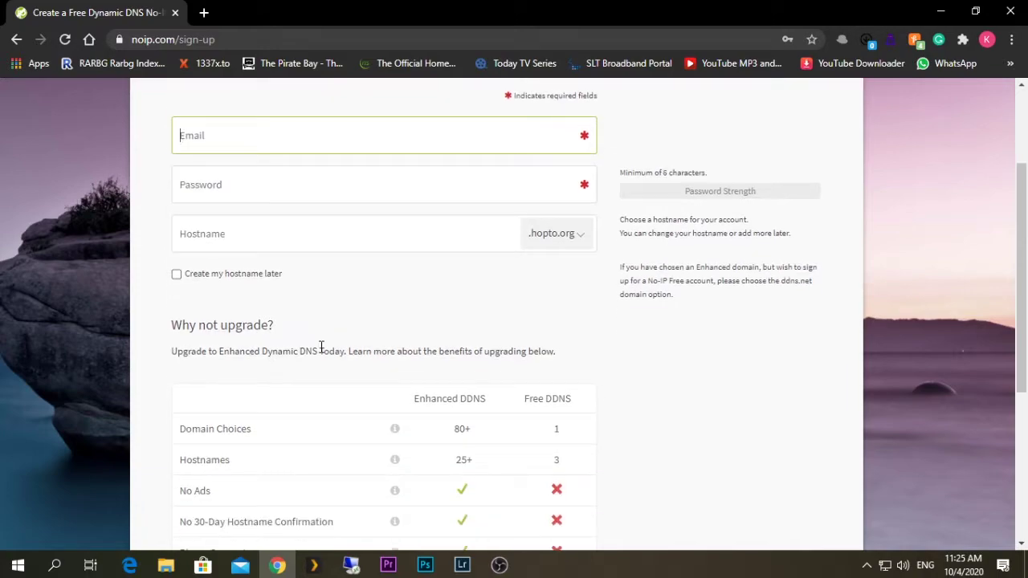
{"action": "scroll", "coordinate": [341, 348], "scroll_direction": "down", "scroll_amount": 1}
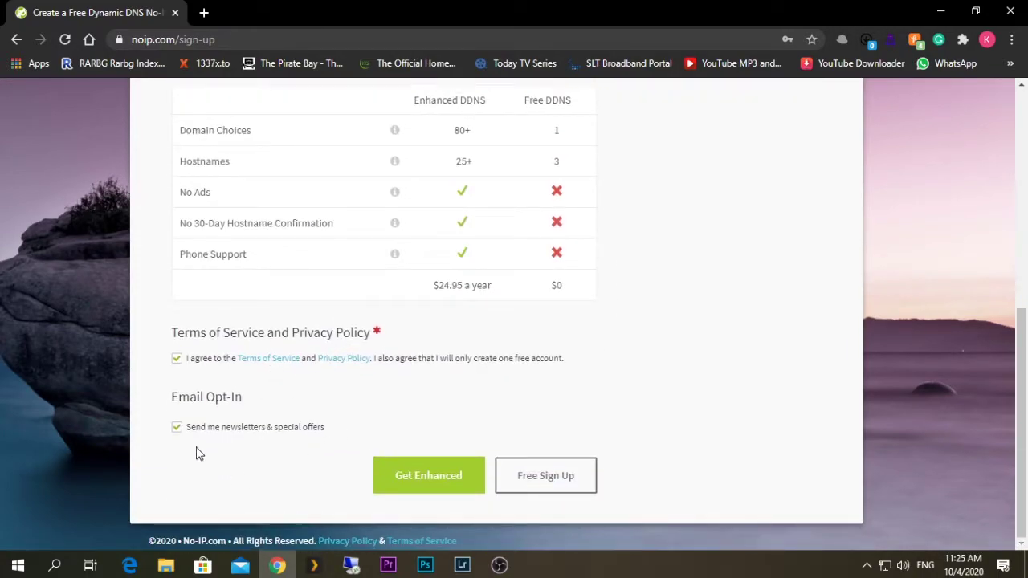
{"action": "scroll", "coordinate": [402, 482], "scroll_direction": "up", "scroll_amount": 4}
{"action": "scroll", "coordinate": [458, 493], "scroll_direction": "down", "scroll_amount": 4}
{"action": "scroll", "coordinate": [493, 371], "scroll_direction": "up", "scroll_amount": 2}
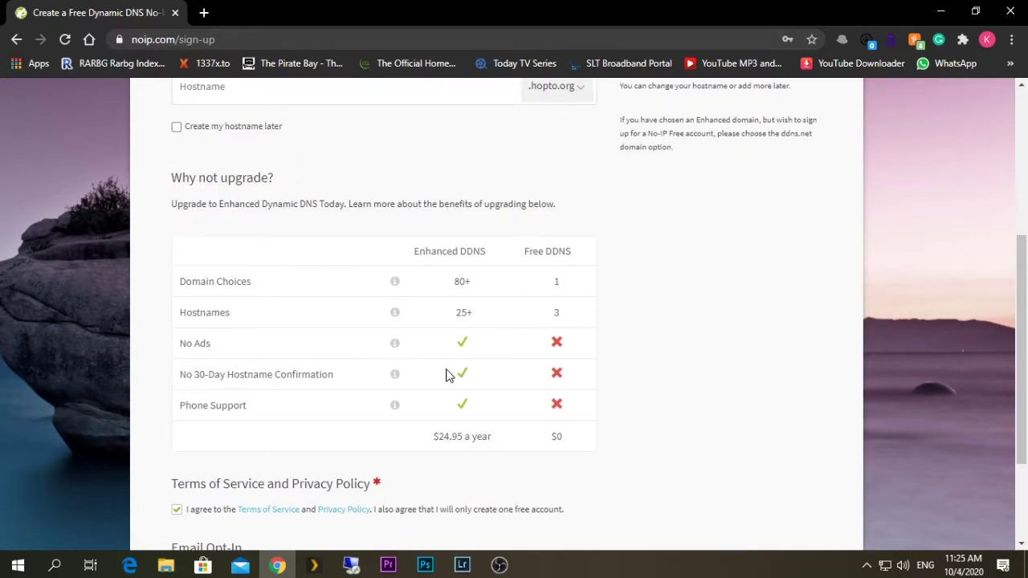
{"action": "scroll", "coordinate": [447, 374], "scroll_direction": "up", "scroll_amount": 2}
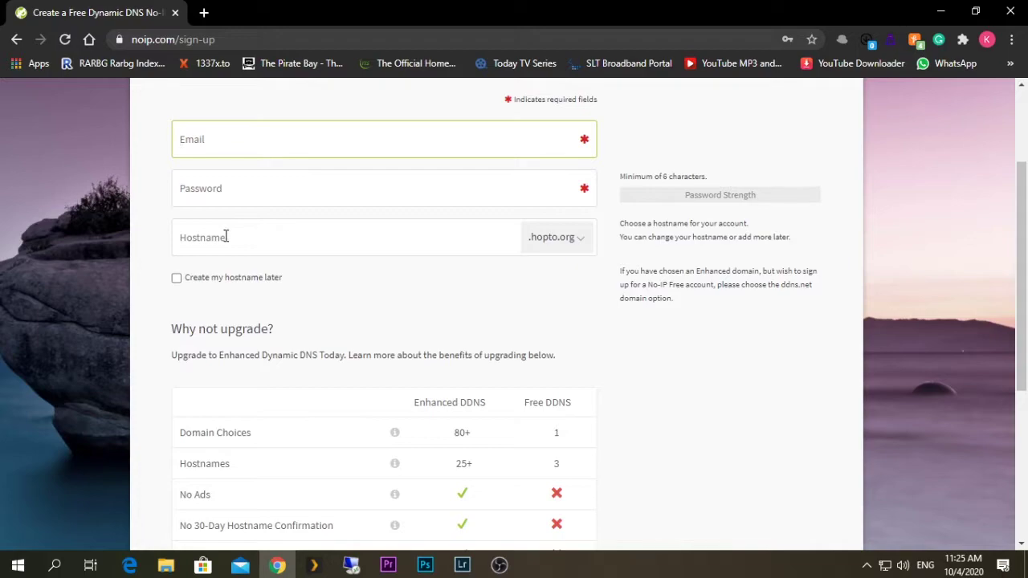
{"action": "scroll", "coordinate": [317, 356], "scroll_direction": "down", "scroll_amount": 3}
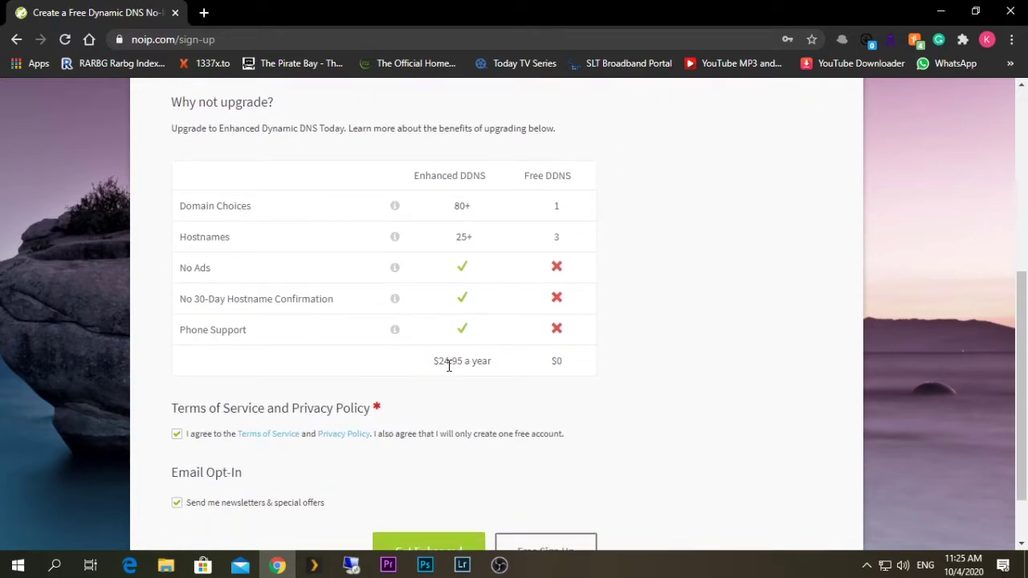
{"action": "scroll", "coordinate": [437, 389], "scroll_direction": "up", "scroll_amount": 2}
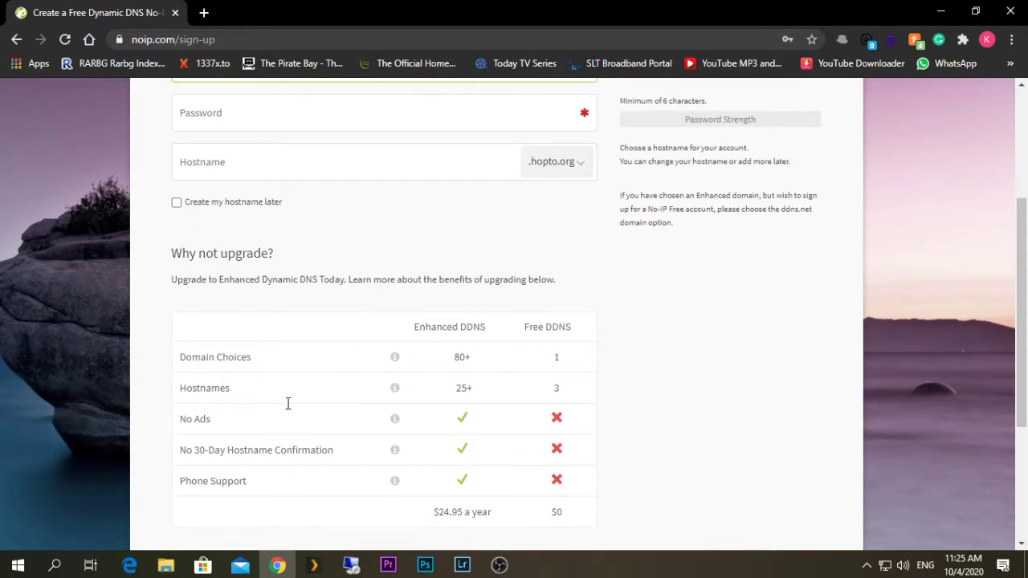
{"action": "scroll", "coordinate": [265, 410], "scroll_direction": "up", "scroll_amount": 1}
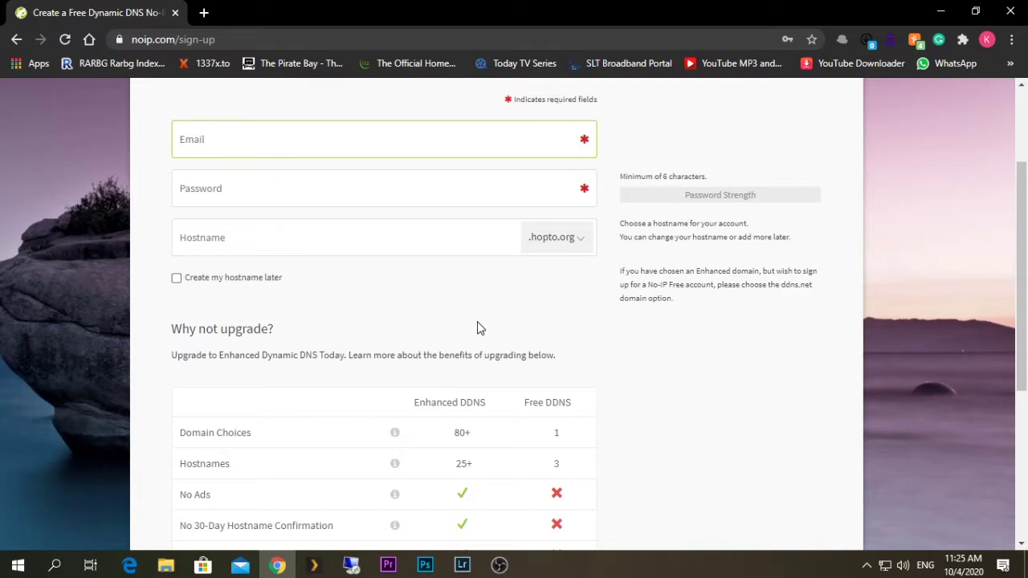
{"action": "scroll", "coordinate": [585, 296], "scroll_direction": "up", "scroll_amount": 2}
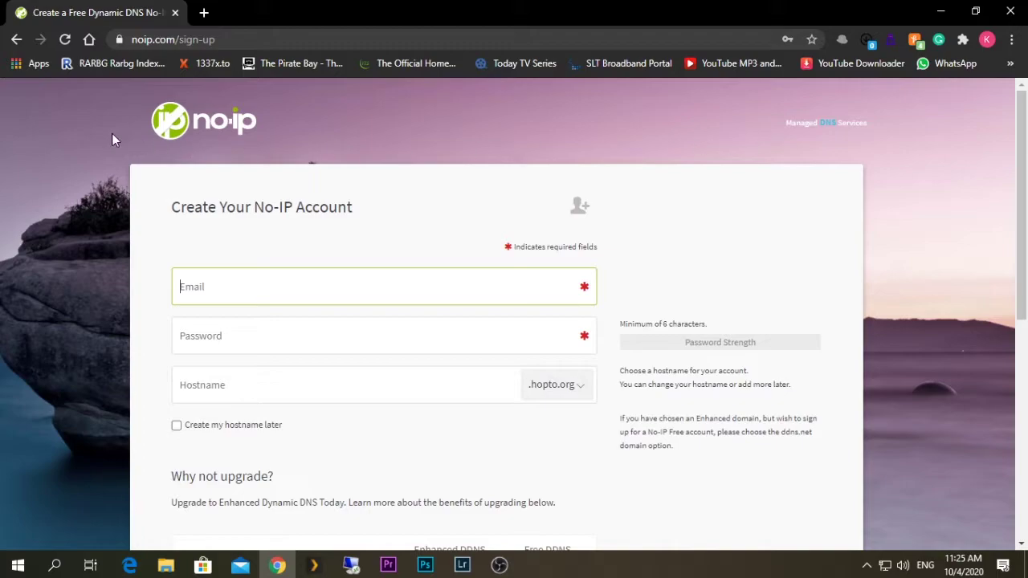
- Return to the No-IP home page and log in to the existing account
{"action": "left_click", "coordinate": [16, 40]}
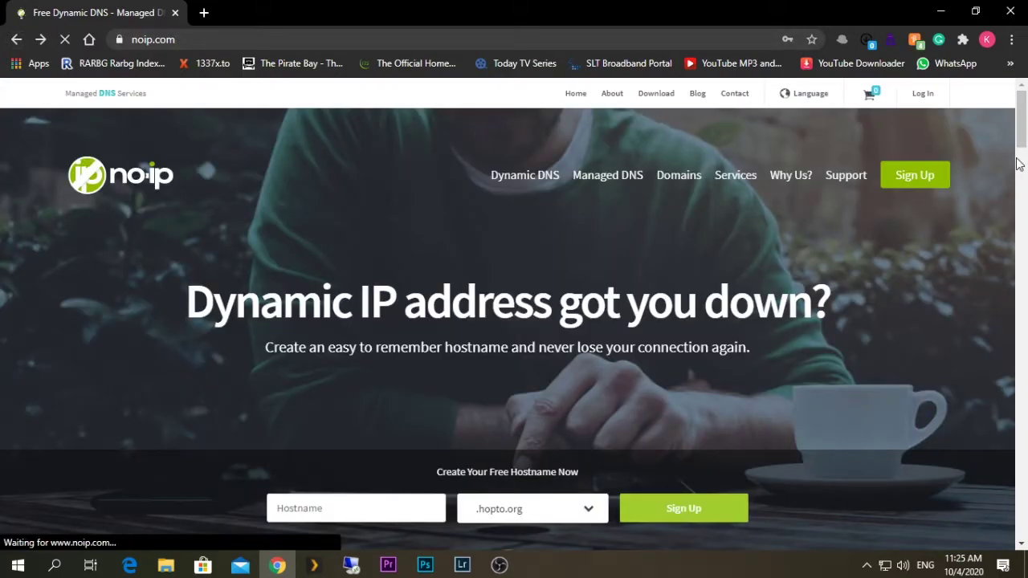
{"action": "left_click", "coordinate": [922, 93]}
{"action": "left_click", "coordinate": [560, 303]}
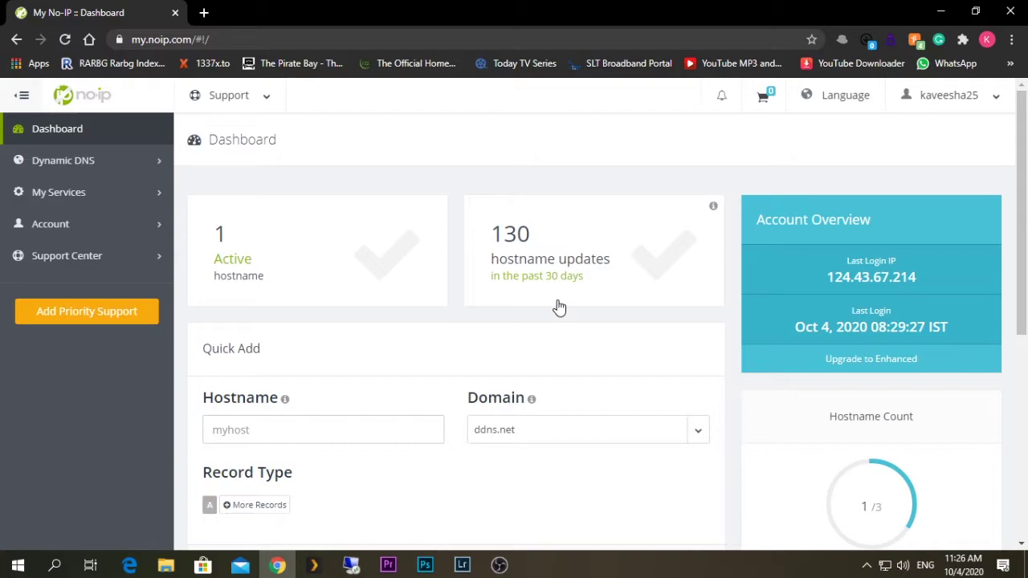
- Open the Dynamic DNS hostnames page from the account dashboard and review the existing hostname entry
{"action": "scroll", "coordinate": [470, 349], "scroll_direction": "down", "scroll_amount": 5}
{"action": "scroll", "coordinate": [102, 220], "scroll_direction": "up", "scroll_amount": 5}
{"action": "left_click", "coordinate": [76, 164]}
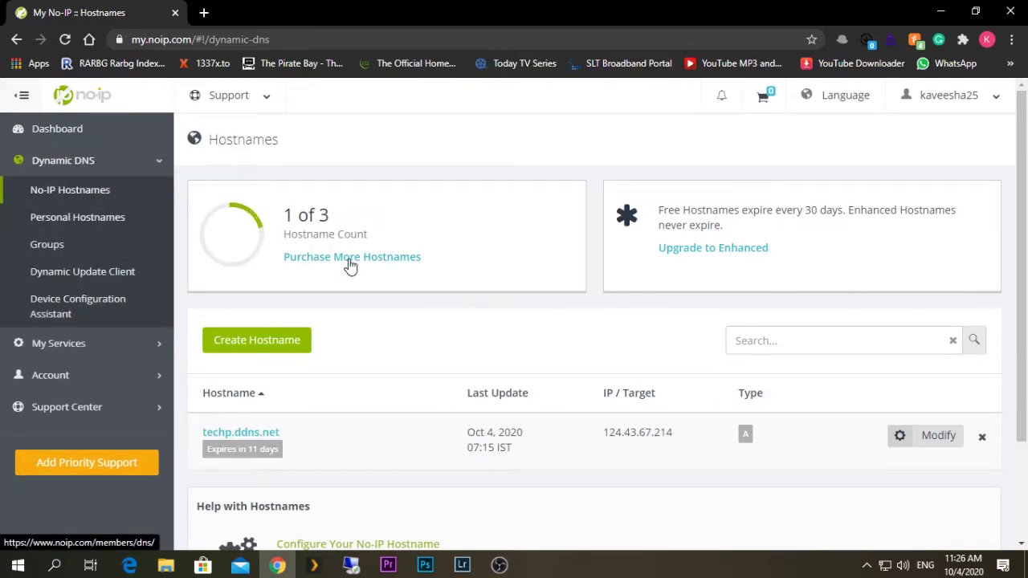
{"action": "scroll", "coordinate": [351, 266], "scroll_direction": "down", "scroll_amount": 3}
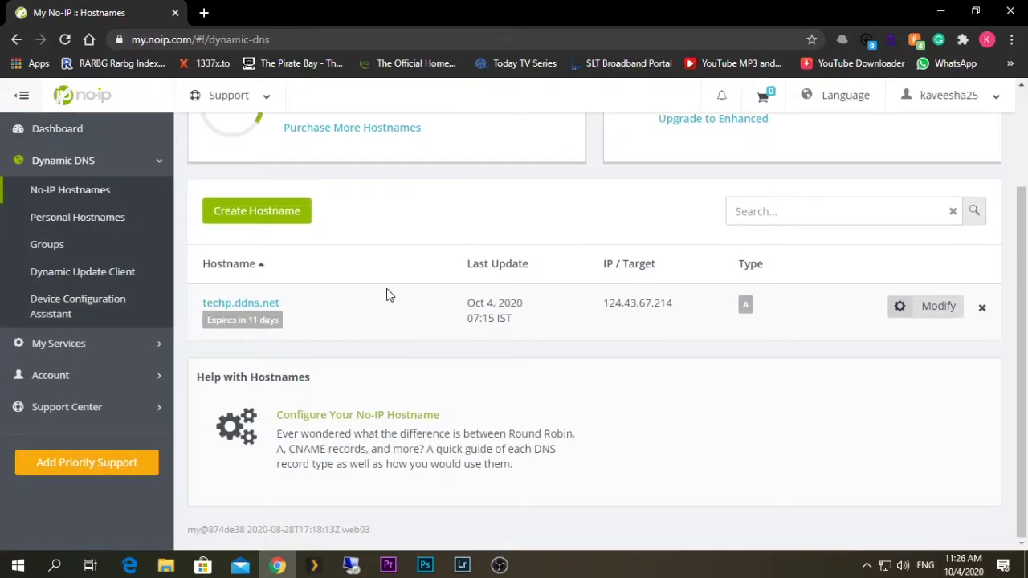
{"action": "scroll", "coordinate": [292, 289], "scroll_direction": "up", "scroll_amount": 2}
- Open the form for creating a hostname and examine the free and enhanced domains on offer
{"action": "left_click", "coordinate": [276, 296]}
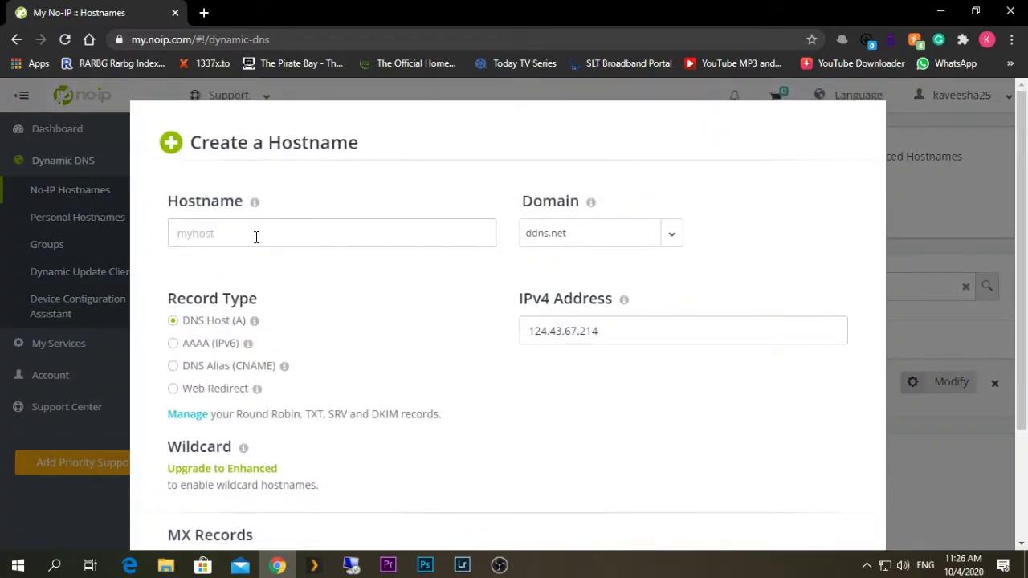
{"action": "left_click", "coordinate": [255, 234]}
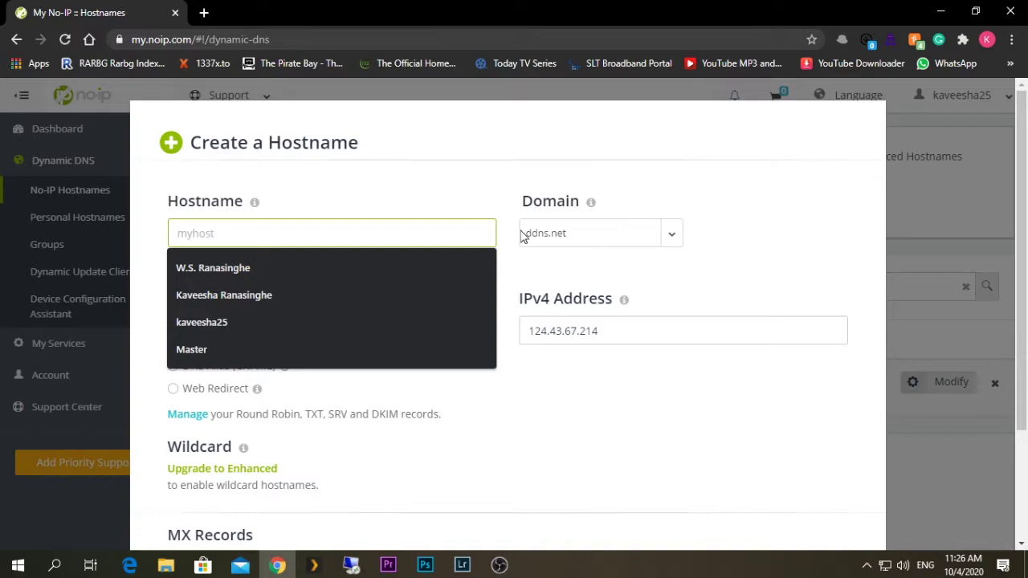
{"action": "left_click", "coordinate": [667, 233]}
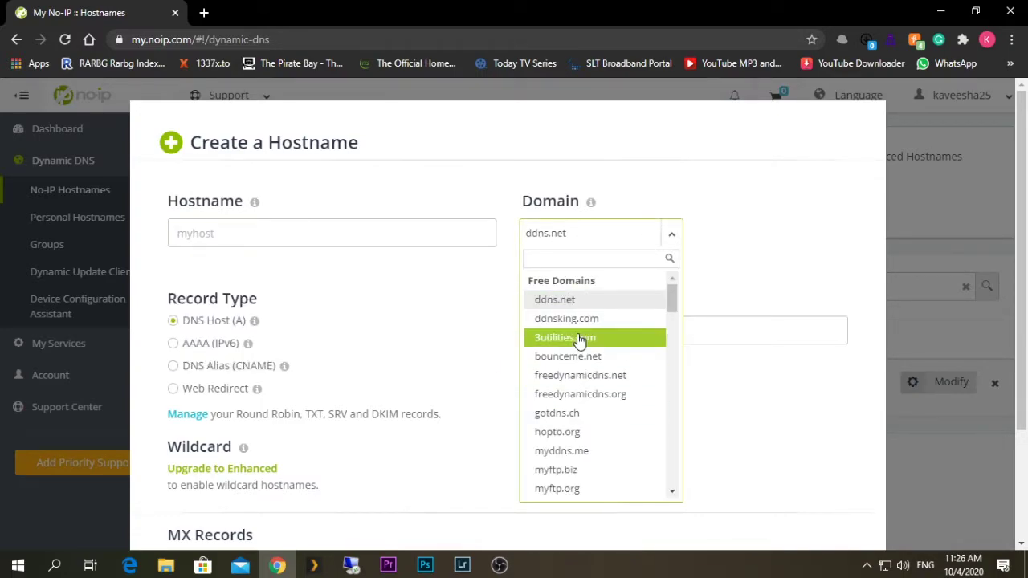
{"action": "scroll", "coordinate": [578, 355], "scroll_direction": "down", "scroll_amount": 4}
{"action": "scroll", "coordinate": [585, 418], "scroll_direction": "down", "scroll_amount": 4}
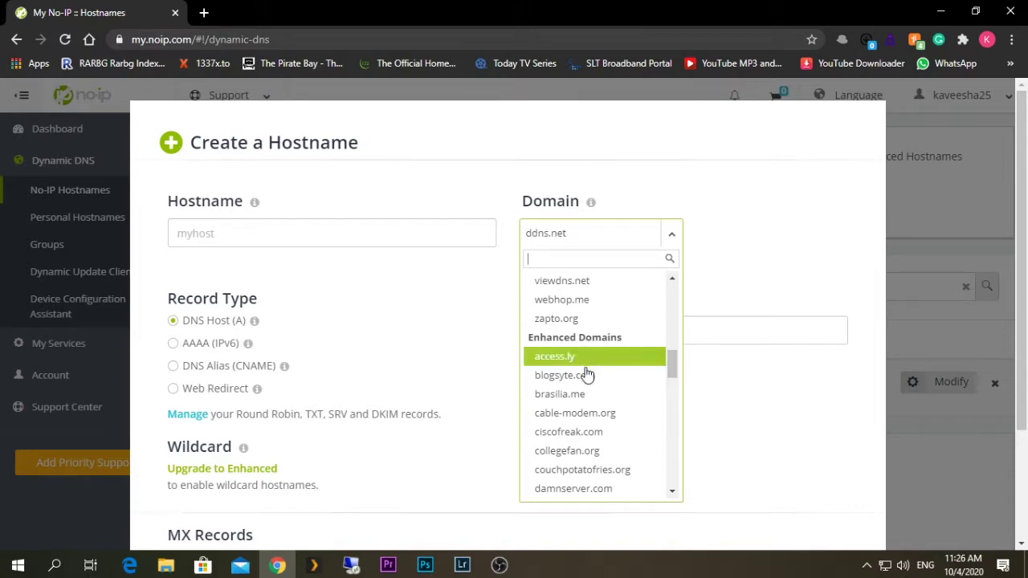
{"action": "scroll", "coordinate": [617, 440], "scroll_direction": "down", "scroll_amount": 1}
{"action": "scroll", "coordinate": [619, 438], "scroll_direction": "up", "scroll_amount": 10}
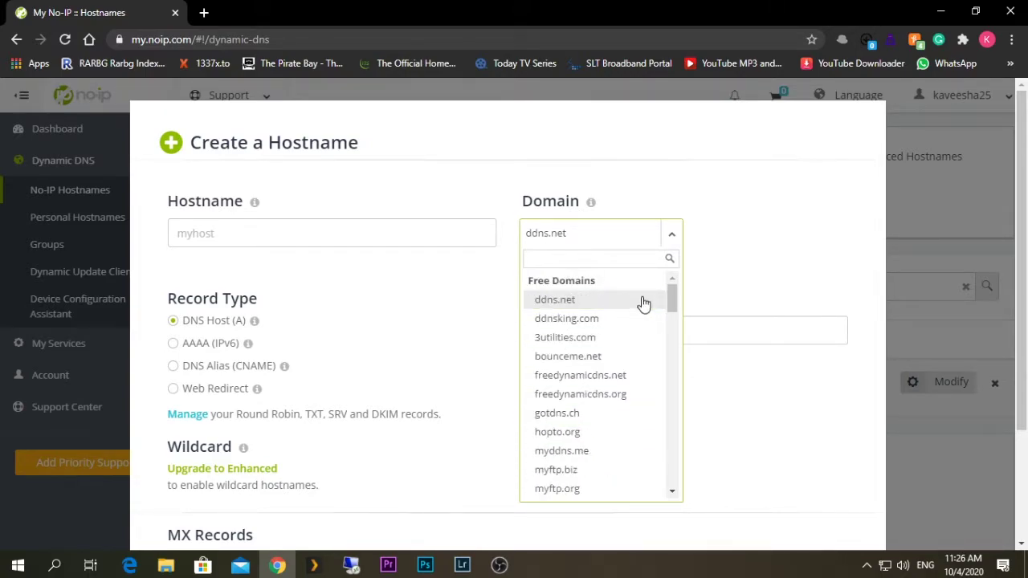
- Examine the form's hostname, record type, IPv4 address and MX record options, and cancel without creating a hostname
{"action": "left_click", "coordinate": [821, 241]}
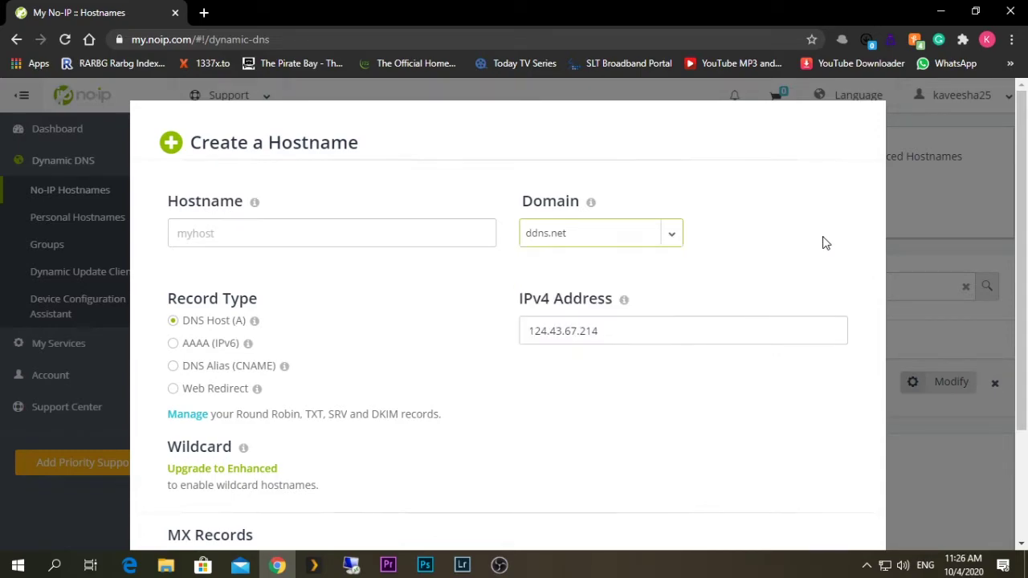
{"action": "scroll", "coordinate": [218, 252], "scroll_direction": "down", "scroll_amount": 1}
{"action": "left_click", "coordinate": [178, 160]}
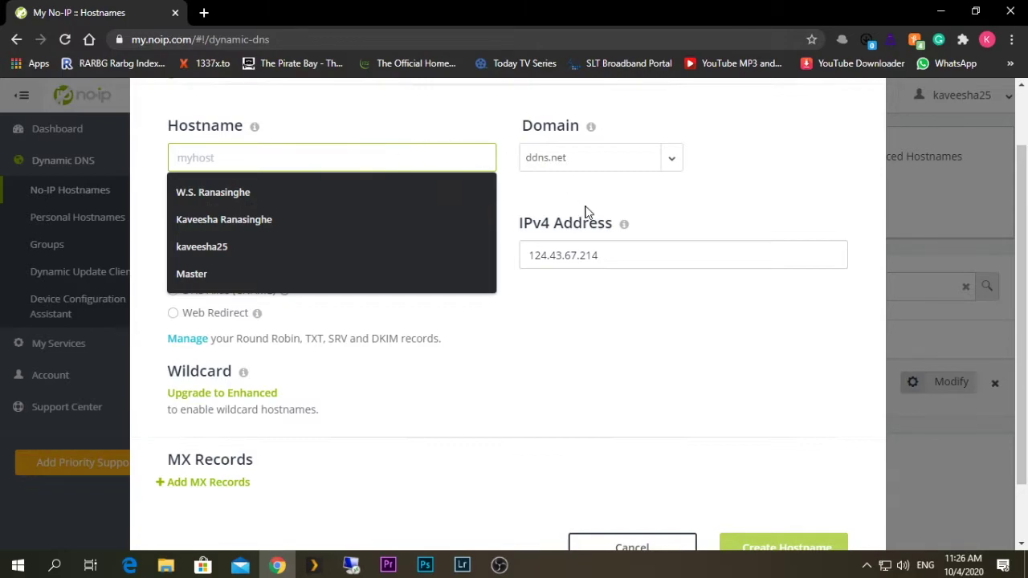
{"action": "left_click", "coordinate": [635, 336]}
{"action": "scroll", "coordinate": [331, 333], "scroll_direction": "down", "scroll_amount": 1}
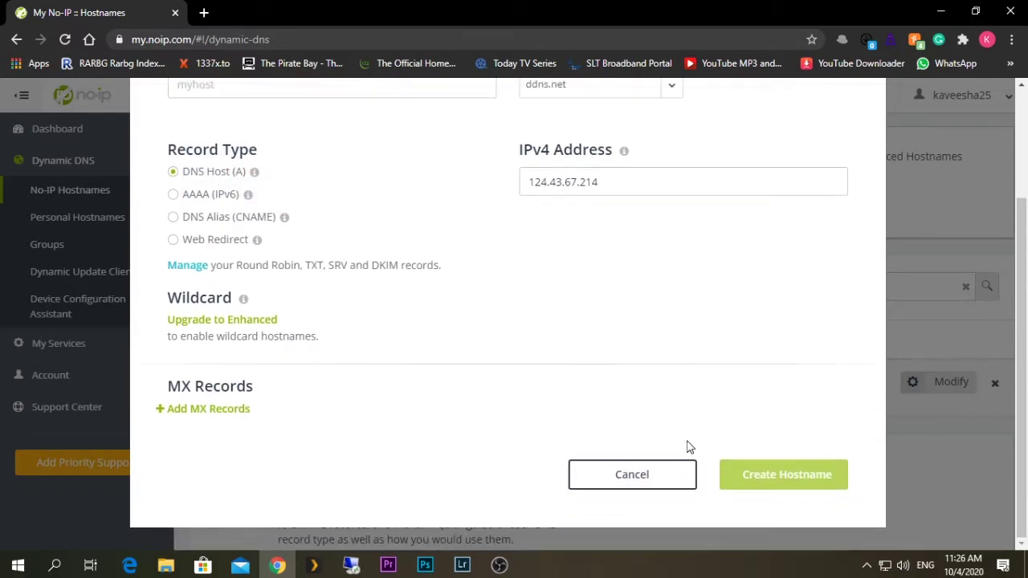
{"action": "left_click", "coordinate": [650, 479]}
{"action": "scroll", "coordinate": [340, 349], "scroll_direction": "down", "scroll_amount": 1}
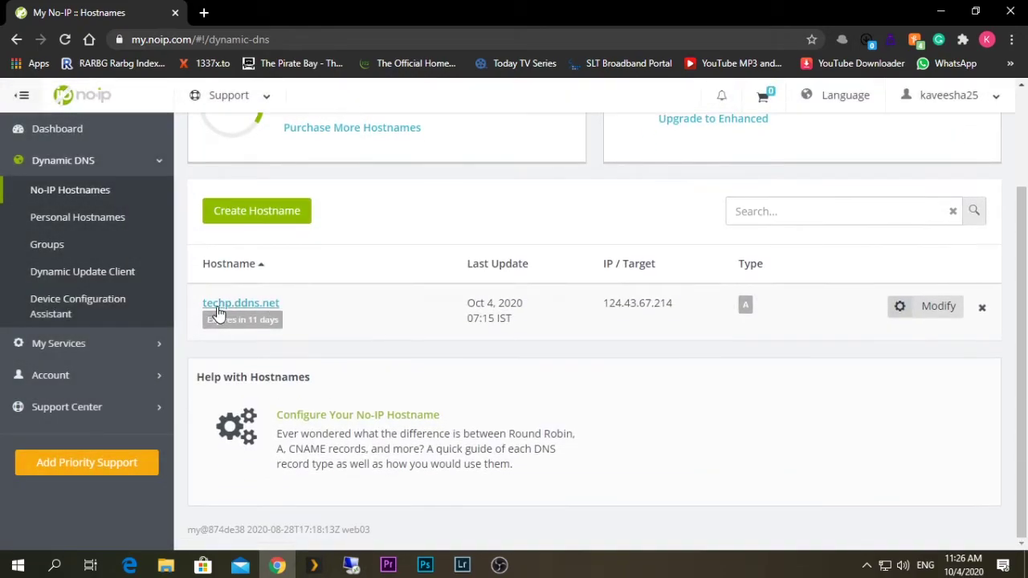
{"action": "scroll", "coordinate": [336, 353], "scroll_direction": "up", "scroll_amount": 1}
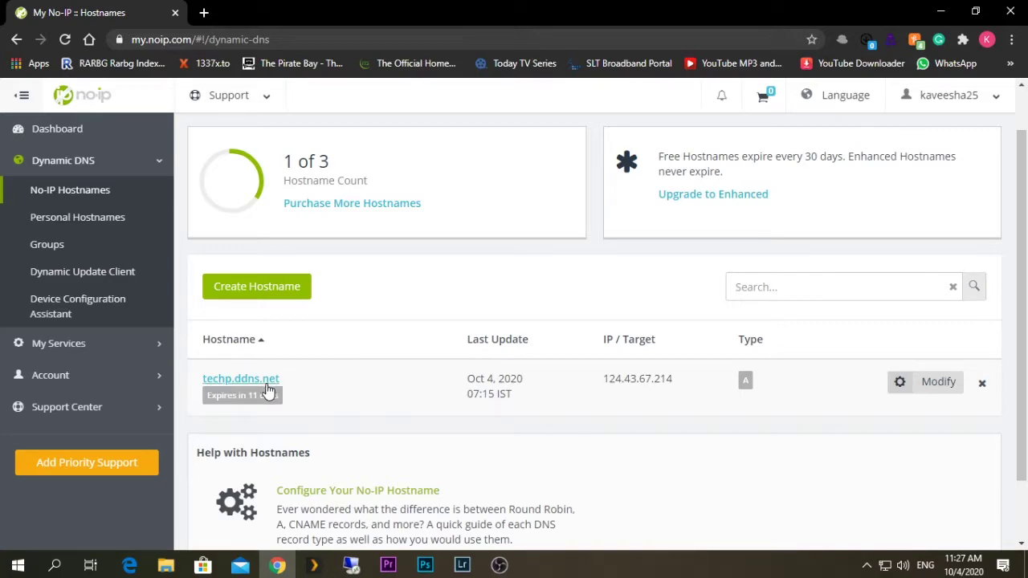
- Open the router's login page at 192.168.1.1 in a new browser tab
{"action": "left_click", "coordinate": [204, 14]}
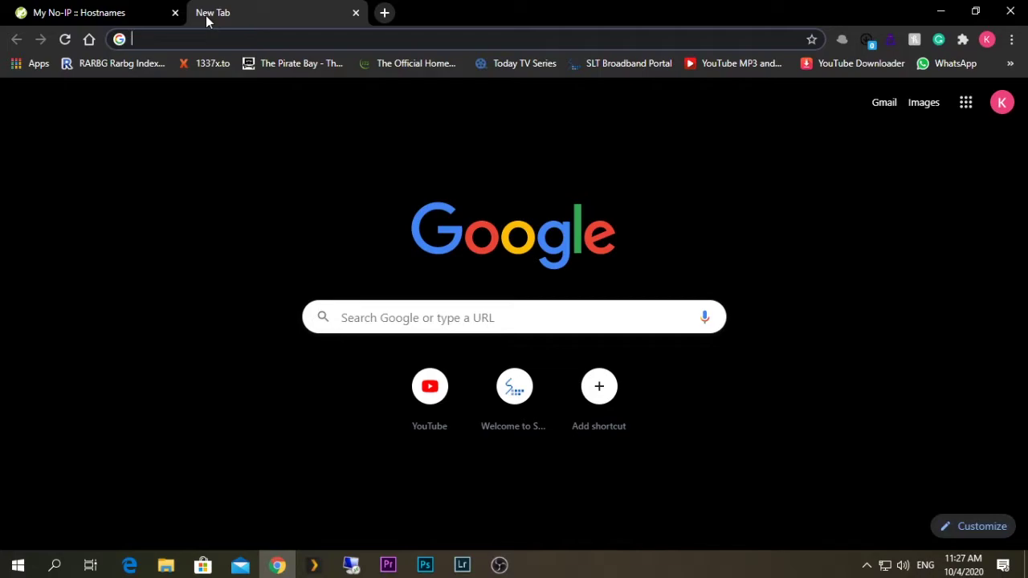
{"action": "type", "text": "19"}
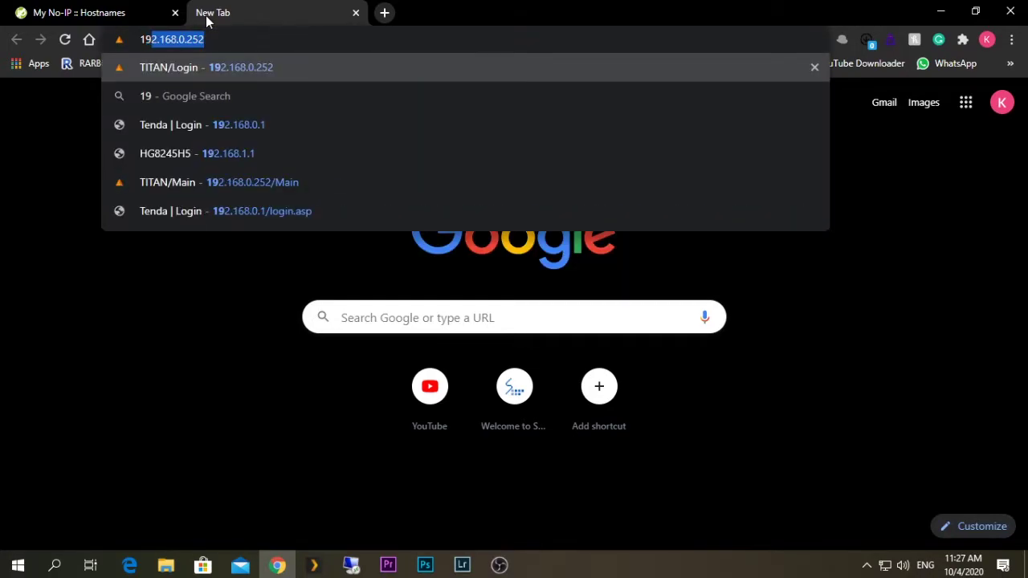
{"action": "type", "text": "2.168."}
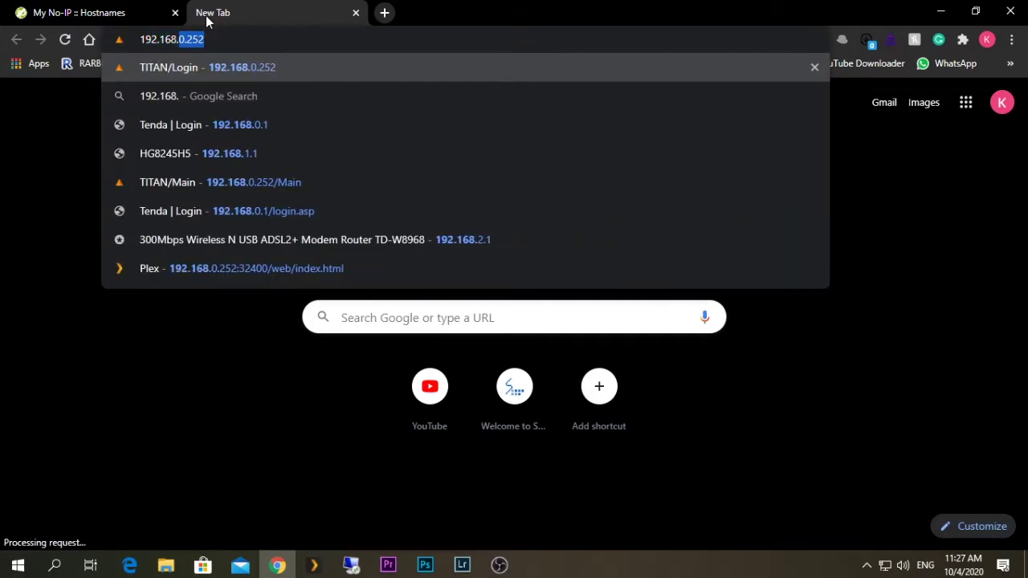
{"action": "type", "text": "1.1"}
{"action": "key", "text": "Return"}
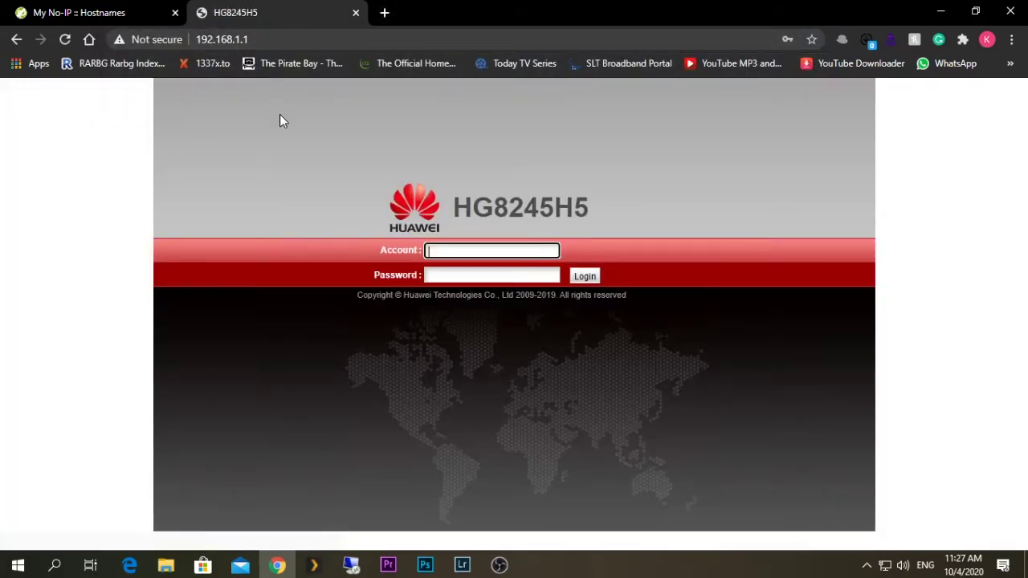
- Log in to the HG8245H5 router with the account administrator and its saved password
{"action": "left_click", "coordinate": [462, 250]}
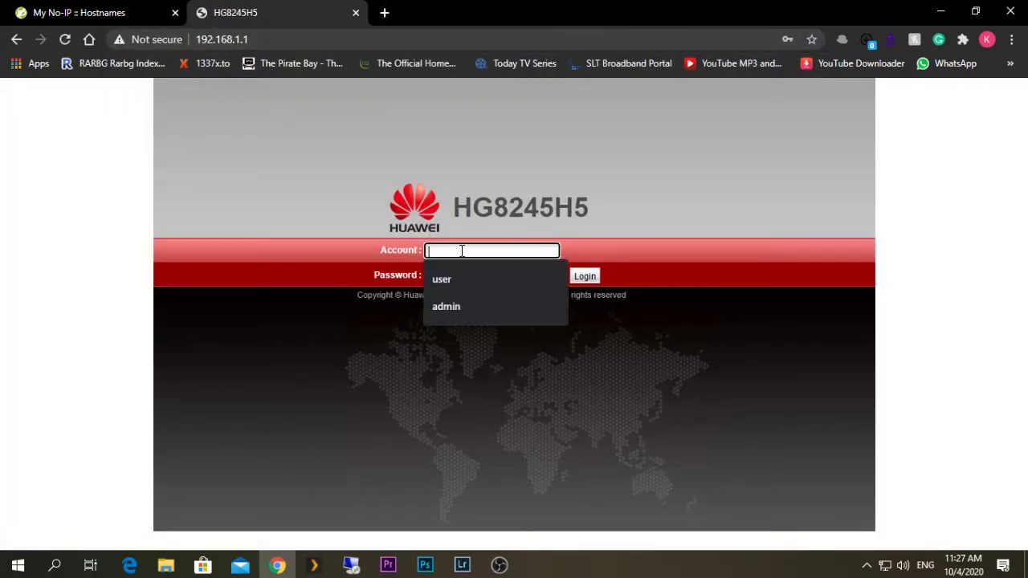
{"action": "type", "text": "admini"}
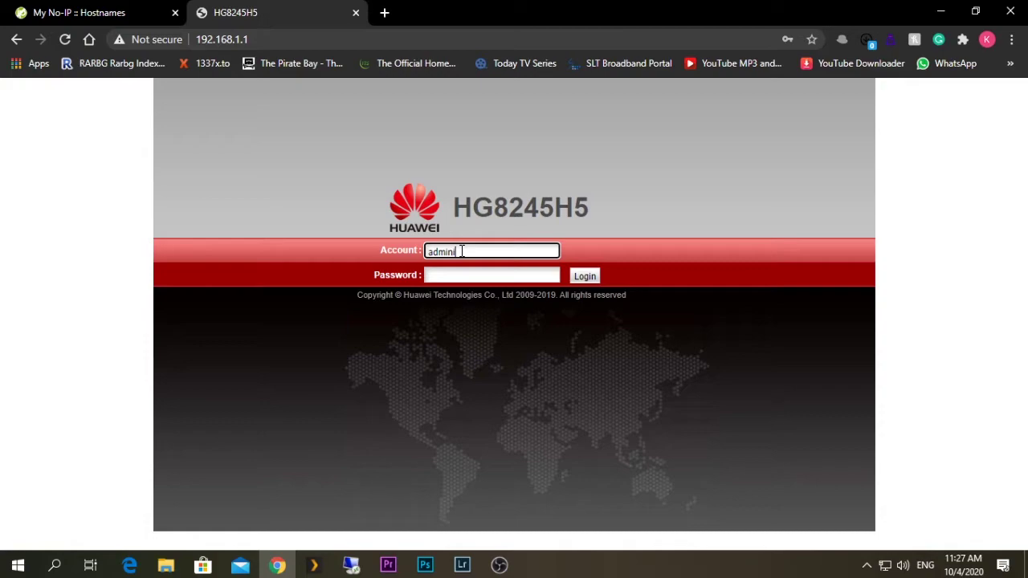
{"action": "type", "text": "strator"}
{"action": "left_click", "coordinate": [463, 274]}
{"action": "left_click", "coordinate": [470, 311]}
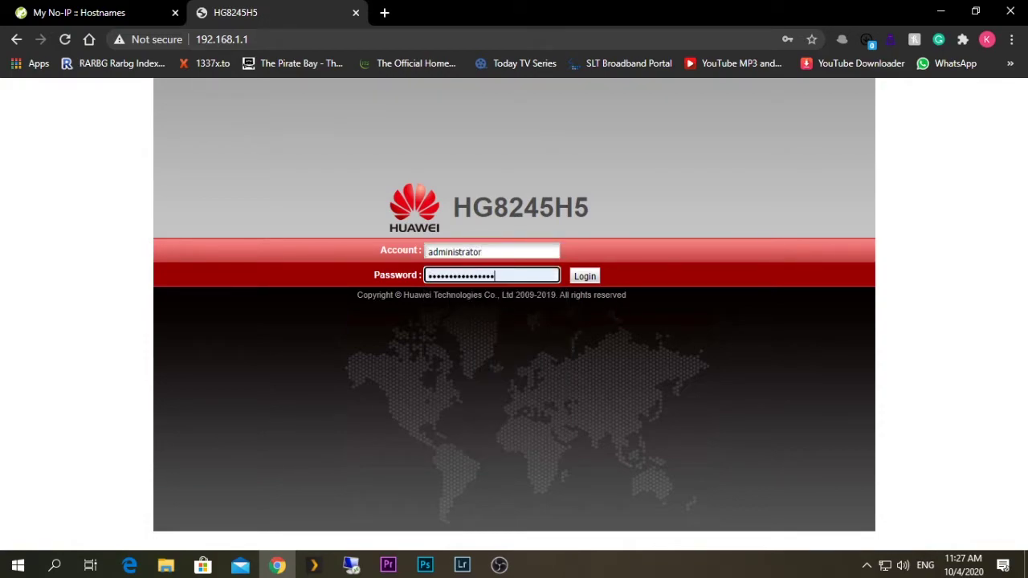
{"action": "left_click", "coordinate": [585, 276]}
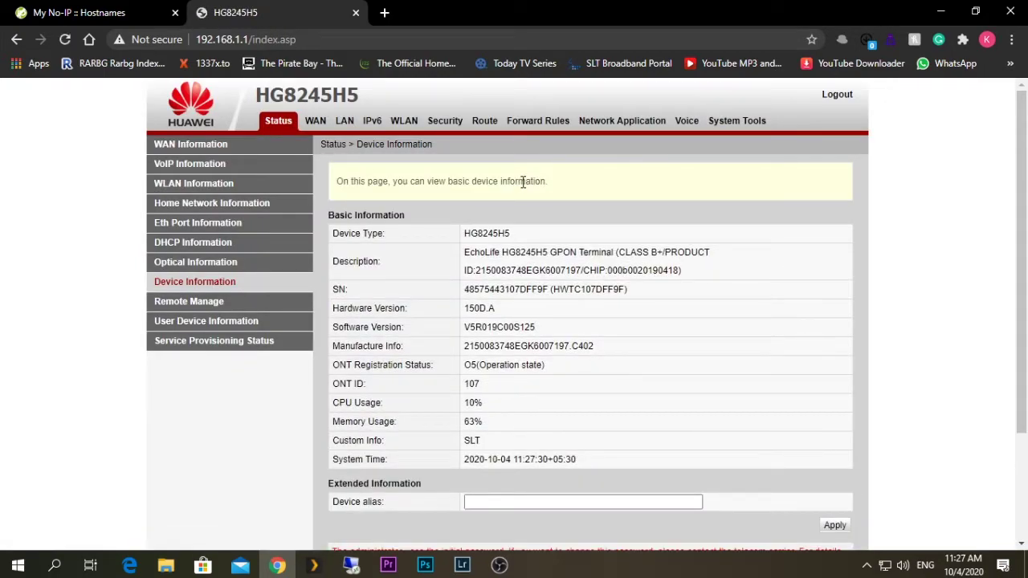
- Start a new entry in the router's DDNS configuration with domain name techp.ddns.net, and check the hostname against the No-IP account
{"action": "left_click", "coordinate": [606, 122]}
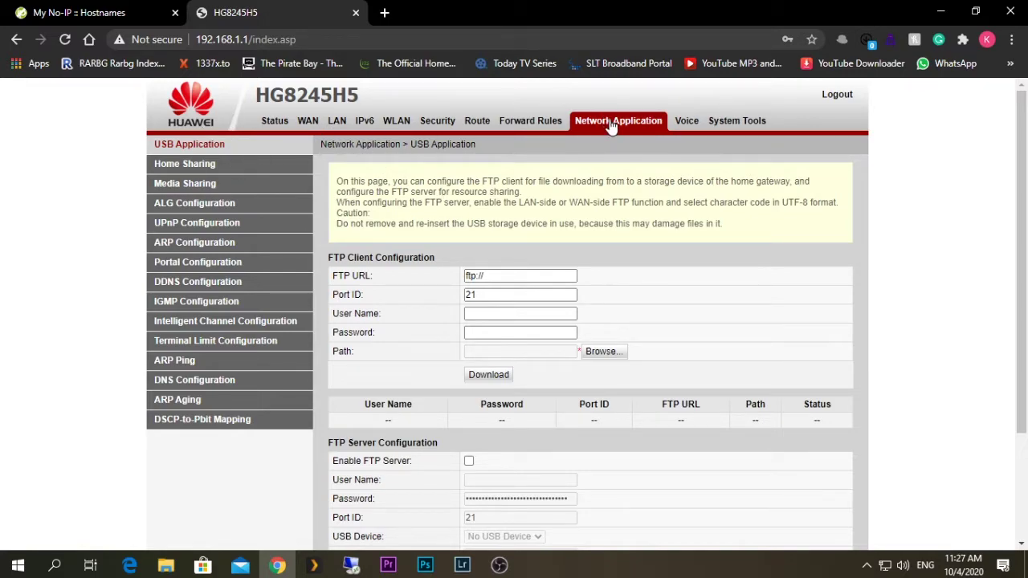
{"action": "left_click", "coordinate": [222, 283]}
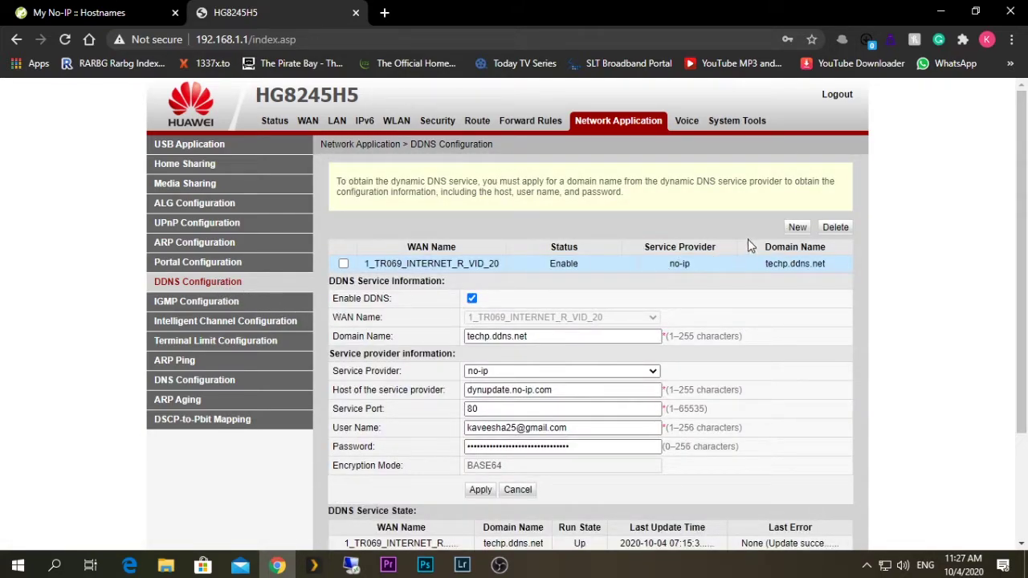
{"action": "left_click", "coordinate": [796, 229]}
{"action": "scroll", "coordinate": [526, 307], "scroll_direction": "down", "scroll_amount": 1}
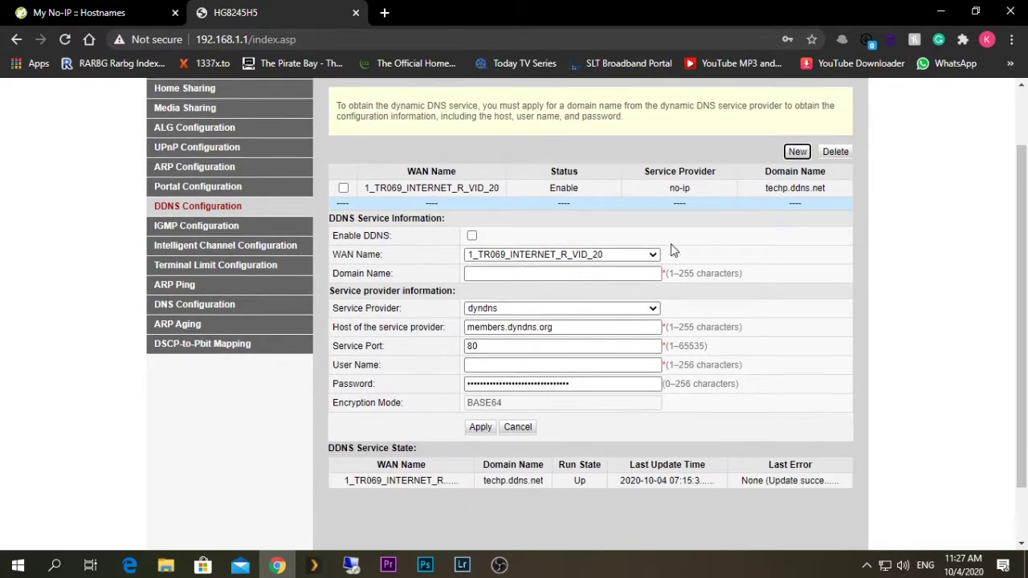
{"action": "left_click", "coordinate": [469, 274]}
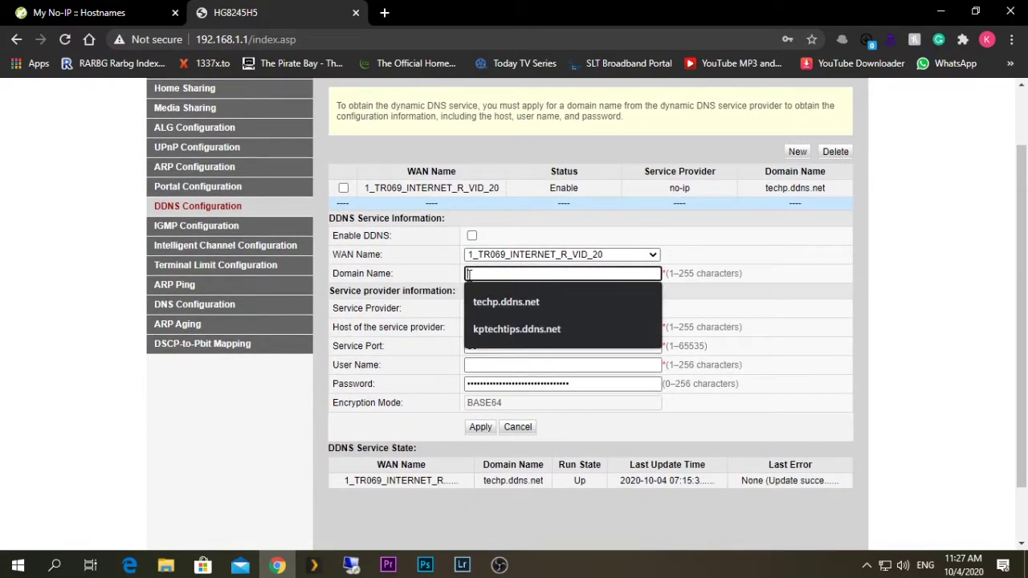
{"action": "left_click", "coordinate": [485, 294]}
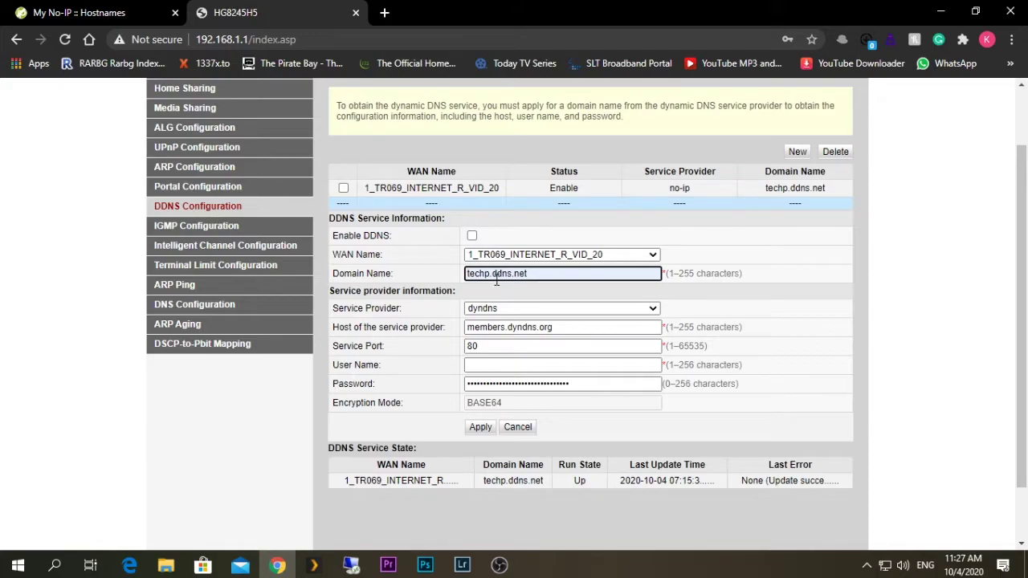
{"action": "left_click", "coordinate": [187, 10]}
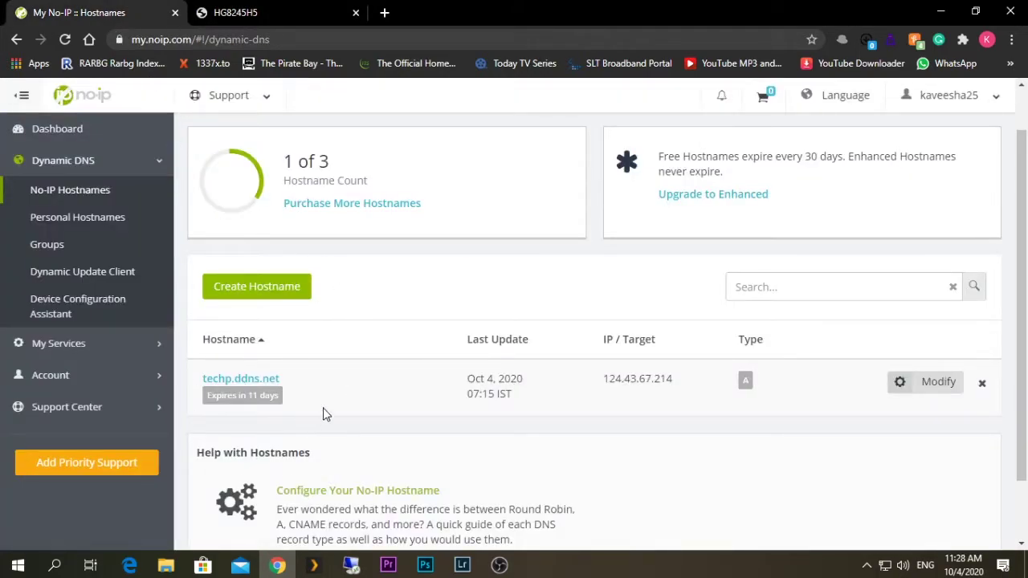
{"action": "left_click", "coordinate": [251, 8]}
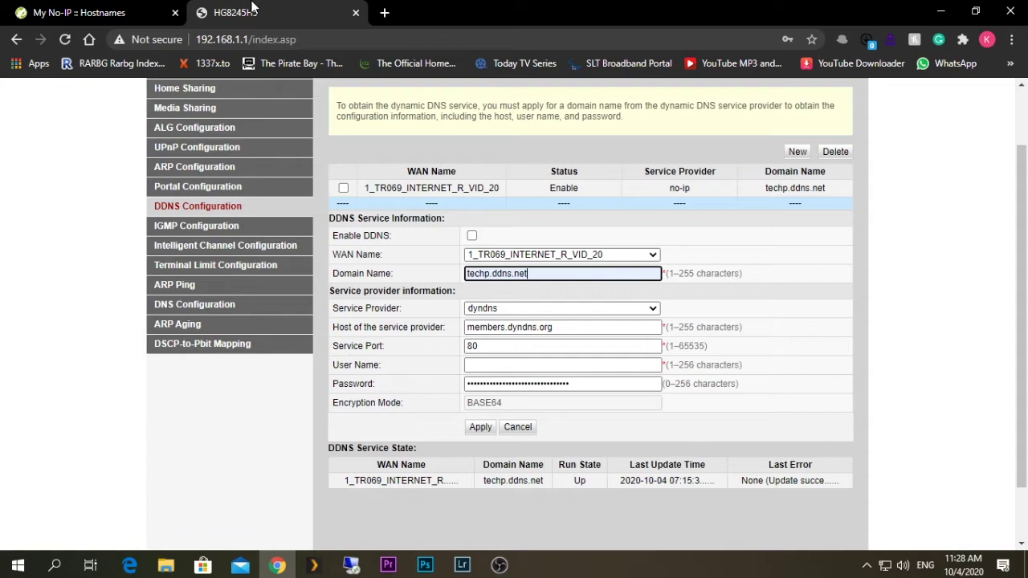
- Set the new DDNS entry's service provider to no-ip and review the other providers on offer
{"action": "left_click", "coordinate": [522, 310]}
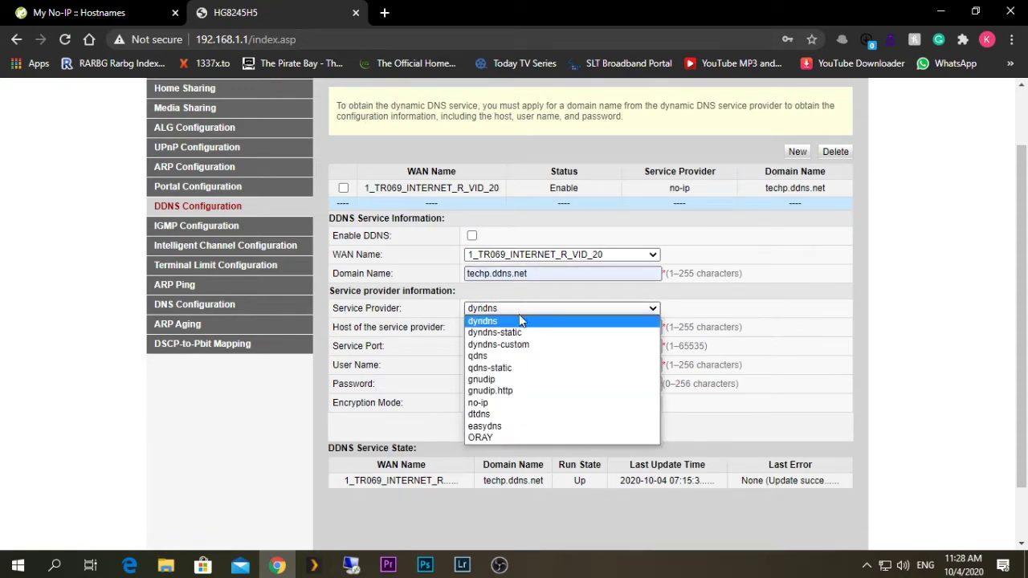
{"action": "left_click", "coordinate": [486, 403]}
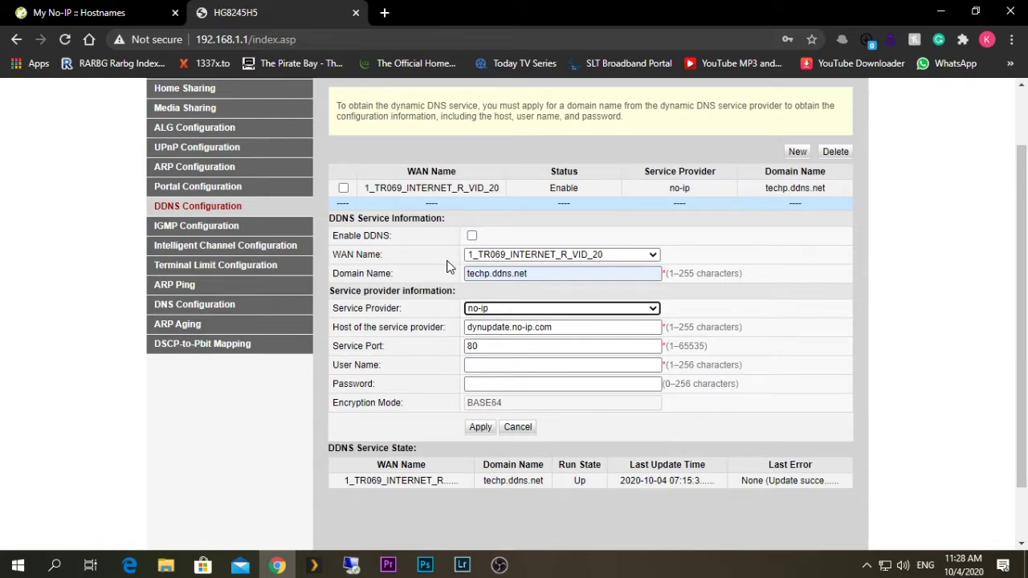
{"action": "left_click", "coordinate": [474, 309]}
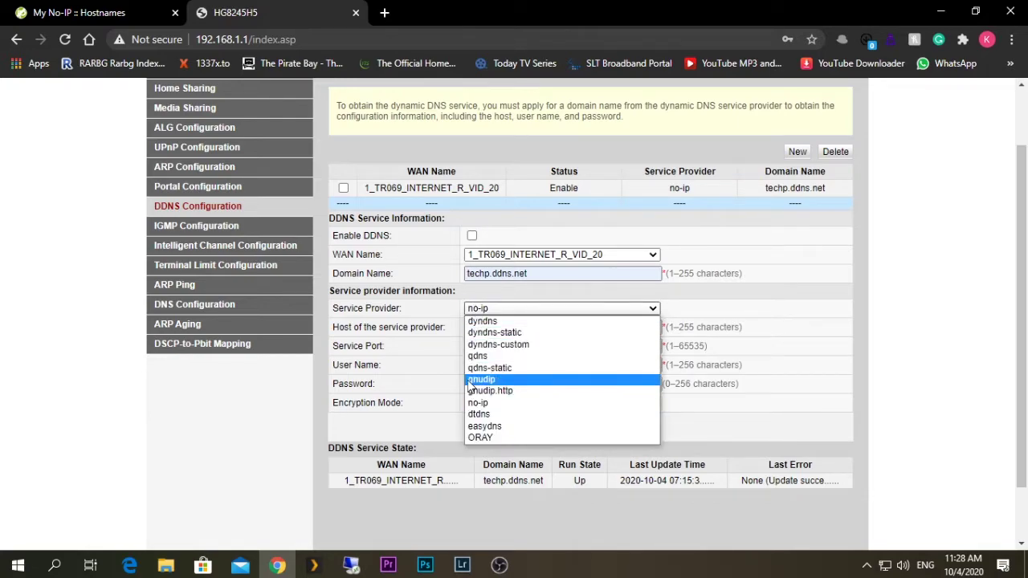
{"action": "left_click", "coordinate": [728, 312]}
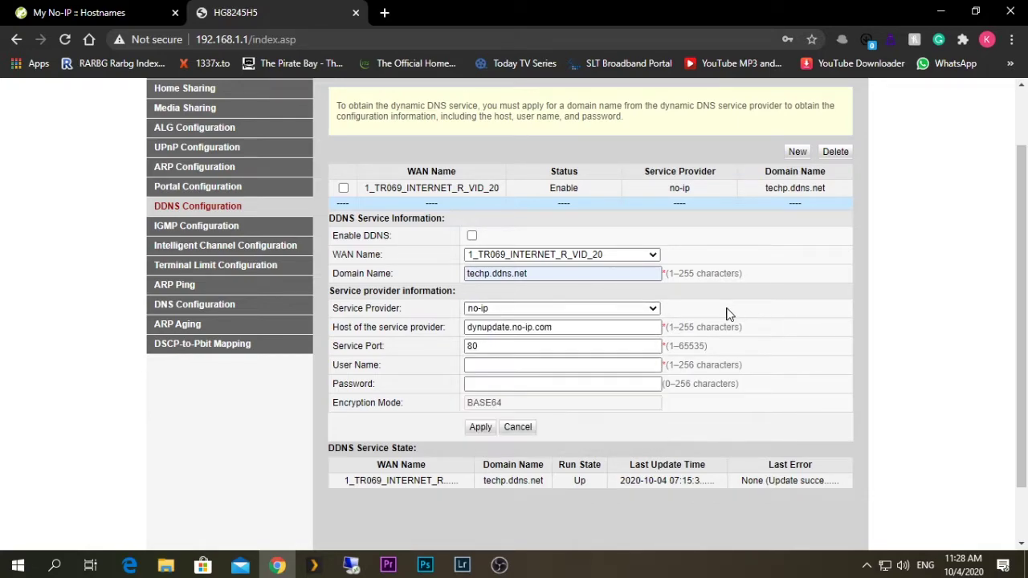
- Examine the DDNS entry's domain, port, user name and password fields, and look up the account name in the No-IP account
{"action": "left_click", "coordinate": [510, 273]}
{"action": "left_click", "coordinate": [474, 346]}
{"action": "left_click", "coordinate": [462, 363]}
{"action": "left_click", "coordinate": [471, 365]}
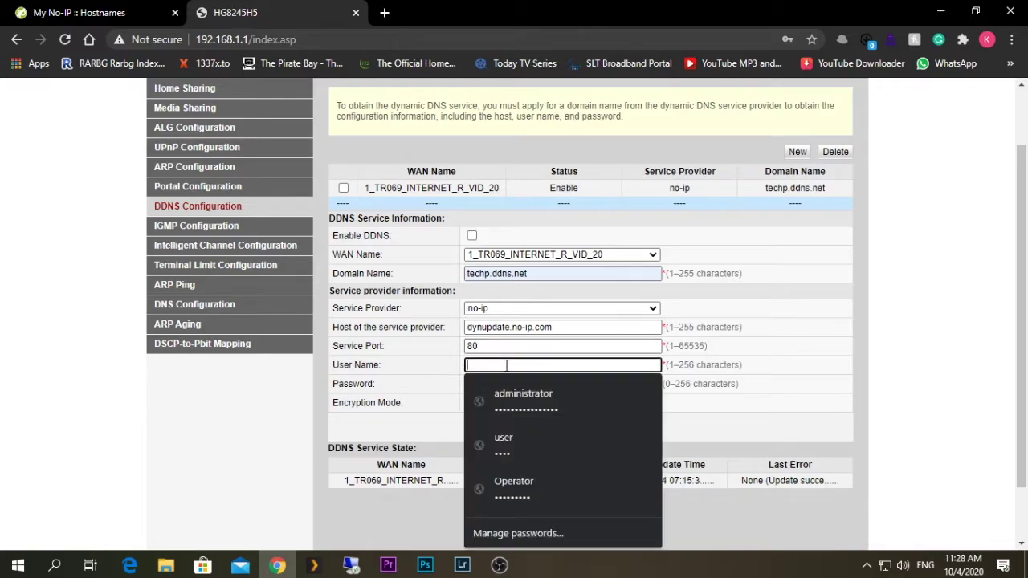
{"action": "left_click", "coordinate": [96, 12]}
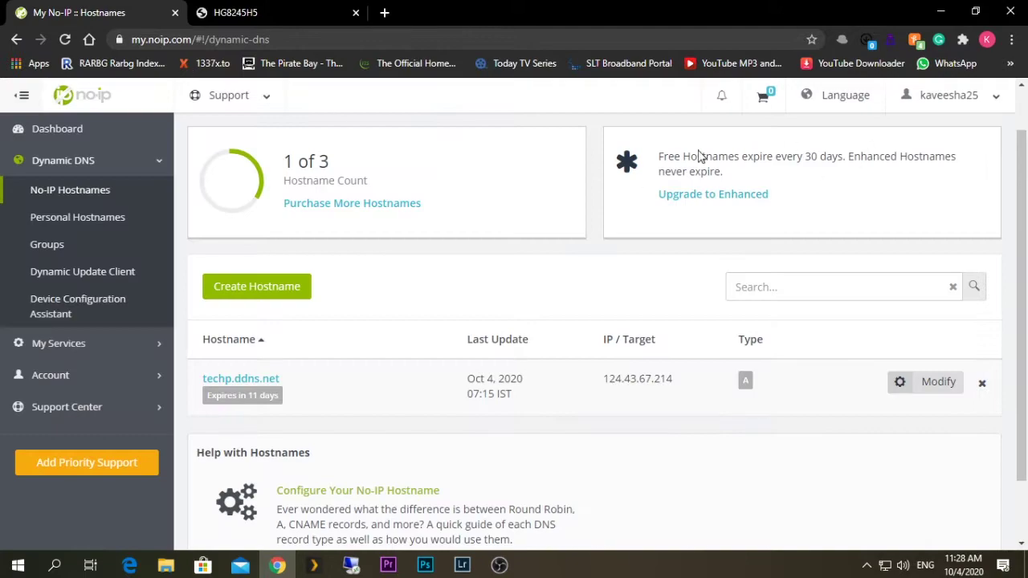
{"action": "left_click", "coordinate": [966, 107]}
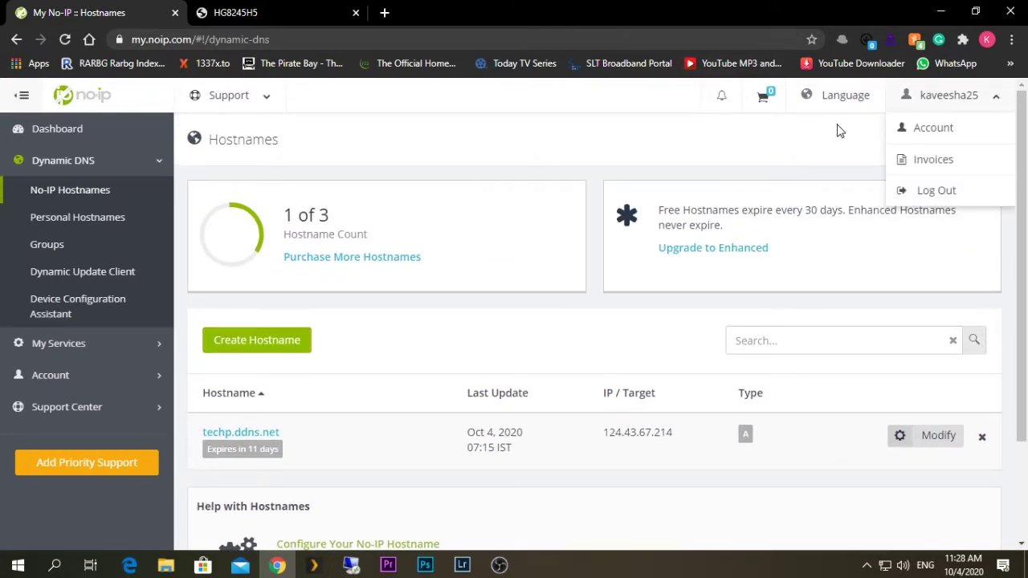
{"action": "left_click", "coordinate": [238, 14]}
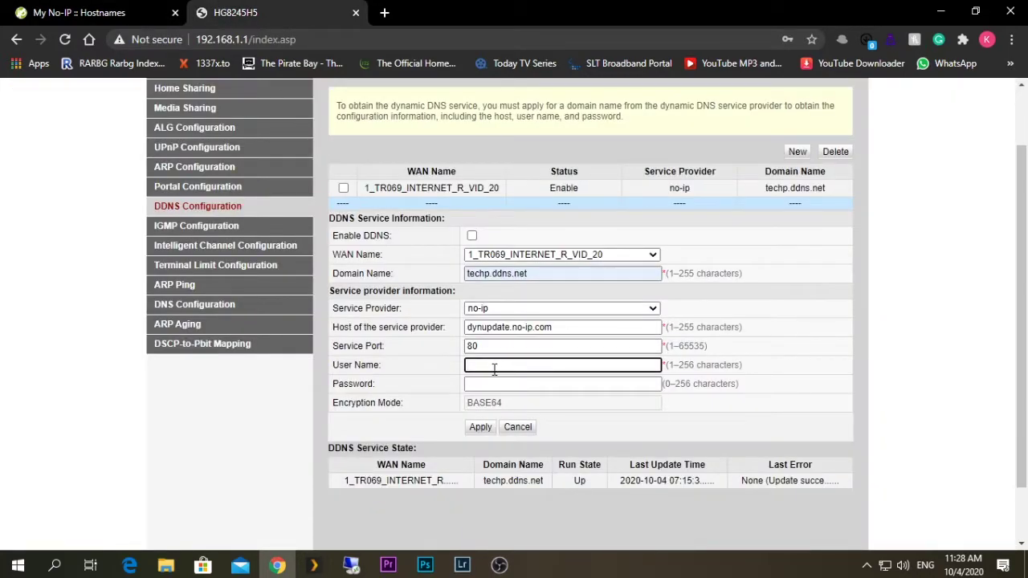
{"action": "left_click", "coordinate": [494, 369]}
{"action": "left_click", "coordinate": [795, 378]}
{"action": "left_click", "coordinate": [485, 385]}
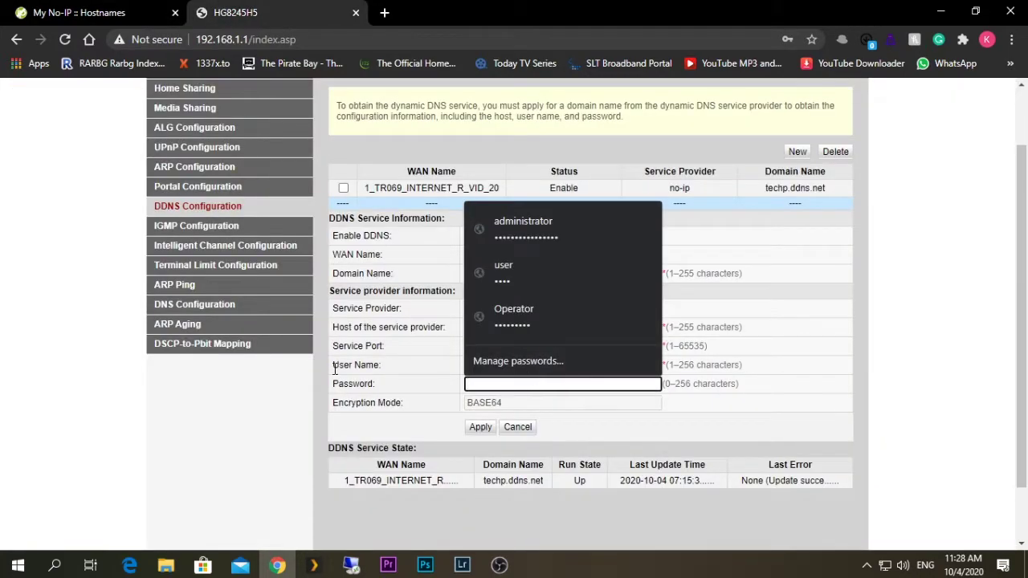
{"action": "left_click_drag", "start_coordinate": [336, 369], "coordinate": [331, 368]}
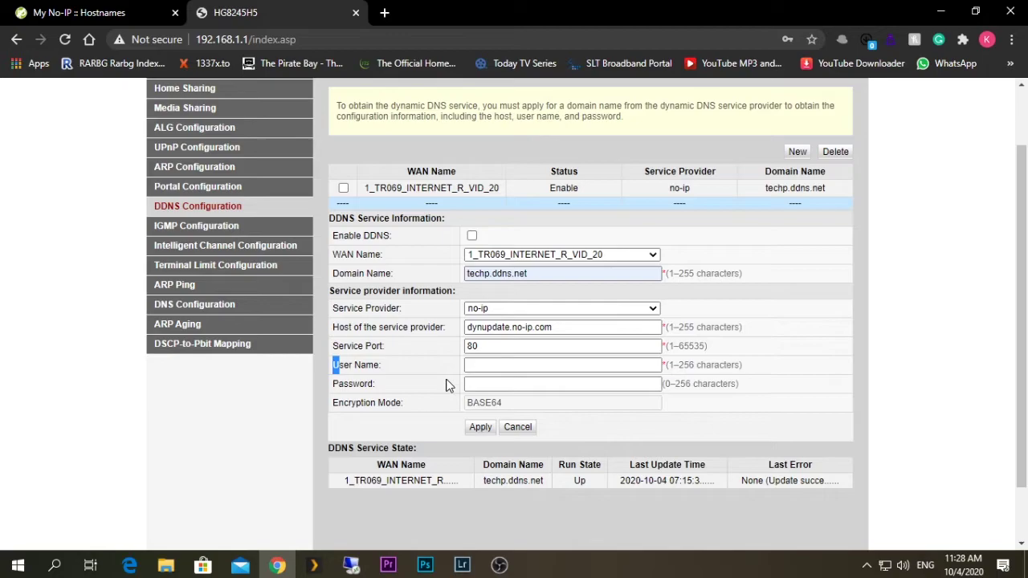
{"action": "left_click", "coordinate": [480, 428]}
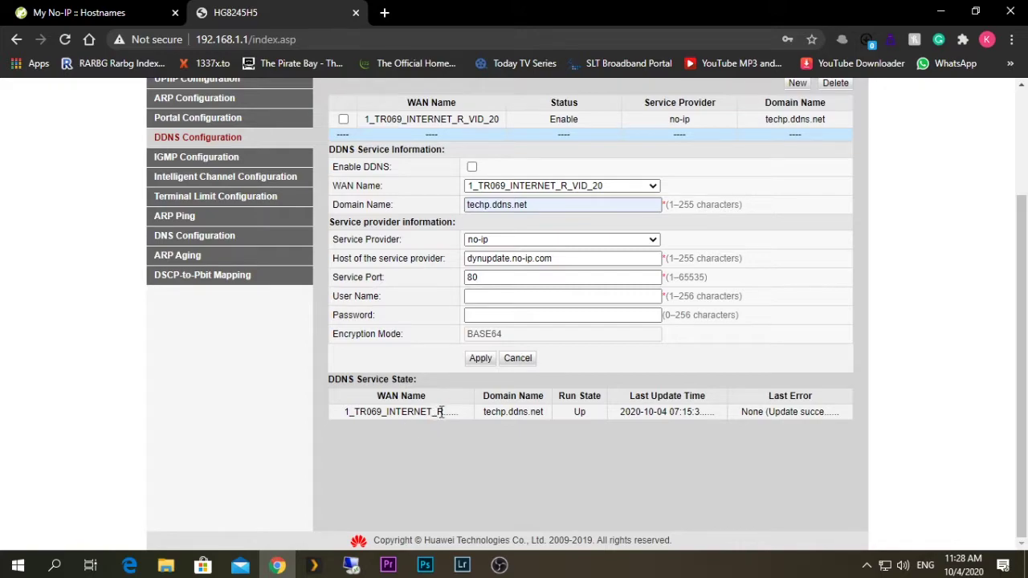
- Examine the DDNS service state table, and reload the DDNS configuration to view the saved techp.ddns.net entry
{"action": "left_click_drag", "start_coordinate": [440, 412], "coordinate": [566, 417]}
{"action": "left_click", "coordinate": [522, 412]}
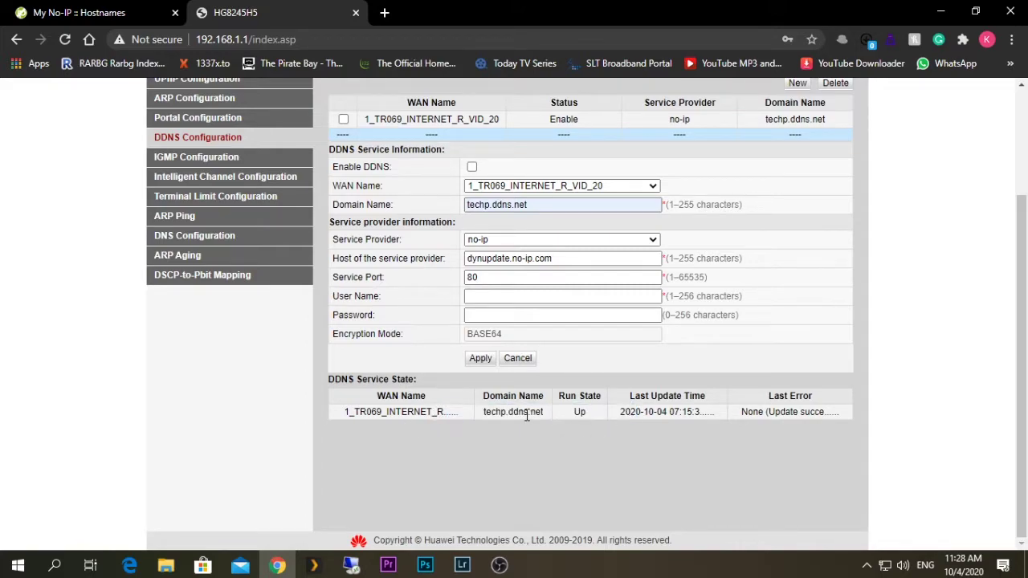
{"action": "double_click", "coordinate": [580, 412]}
{"action": "left_click_drag", "start_coordinate": [626, 411], "coordinate": [707, 411]}
{"action": "left_click", "coordinate": [691, 400]}
{"action": "scroll", "coordinate": [482, 290], "scroll_direction": "up", "scroll_amount": 2}
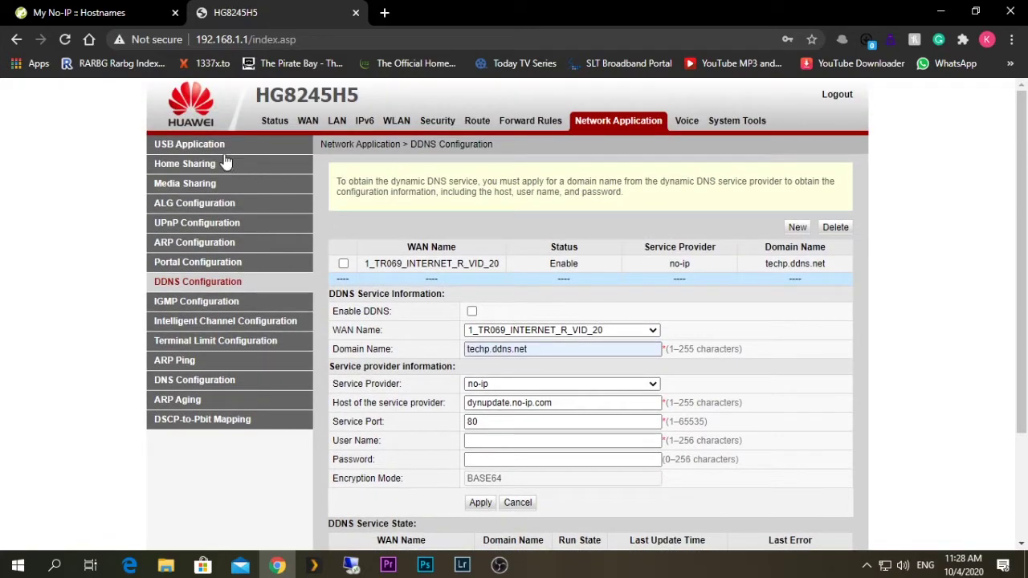
{"action": "left_click", "coordinate": [187, 283]}
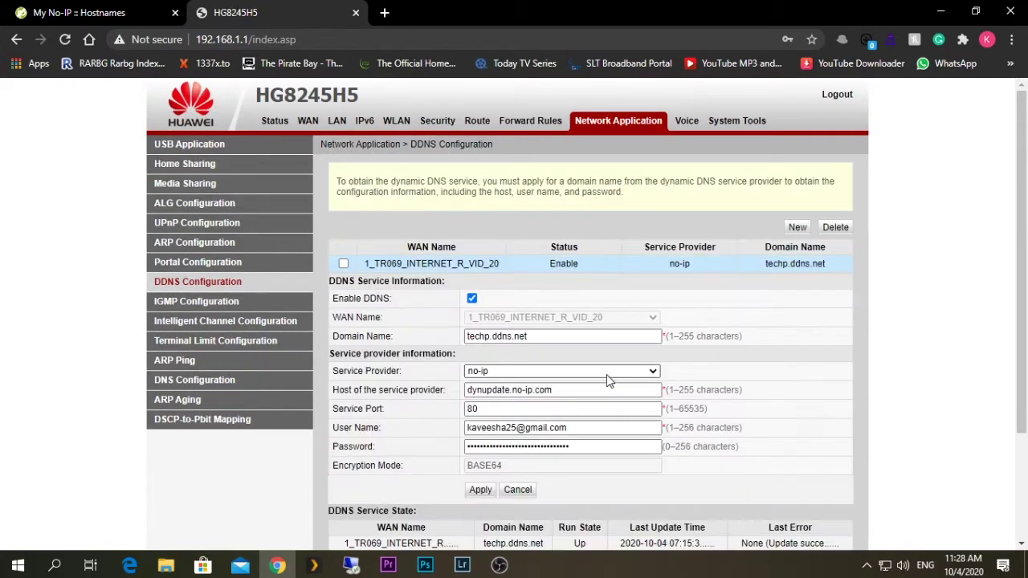
{"action": "scroll", "coordinate": [608, 378], "scroll_direction": "down", "scroll_amount": 1}
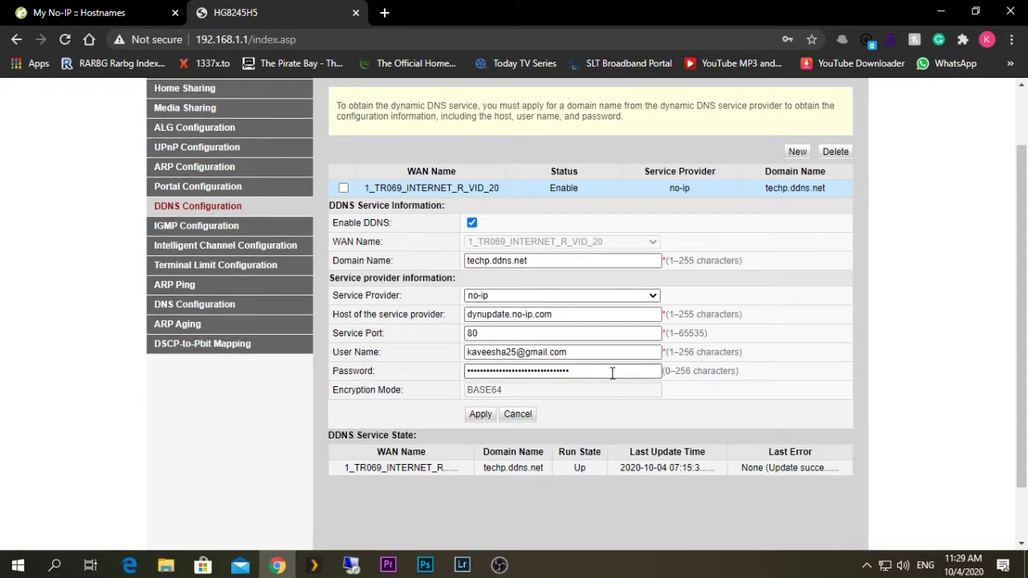
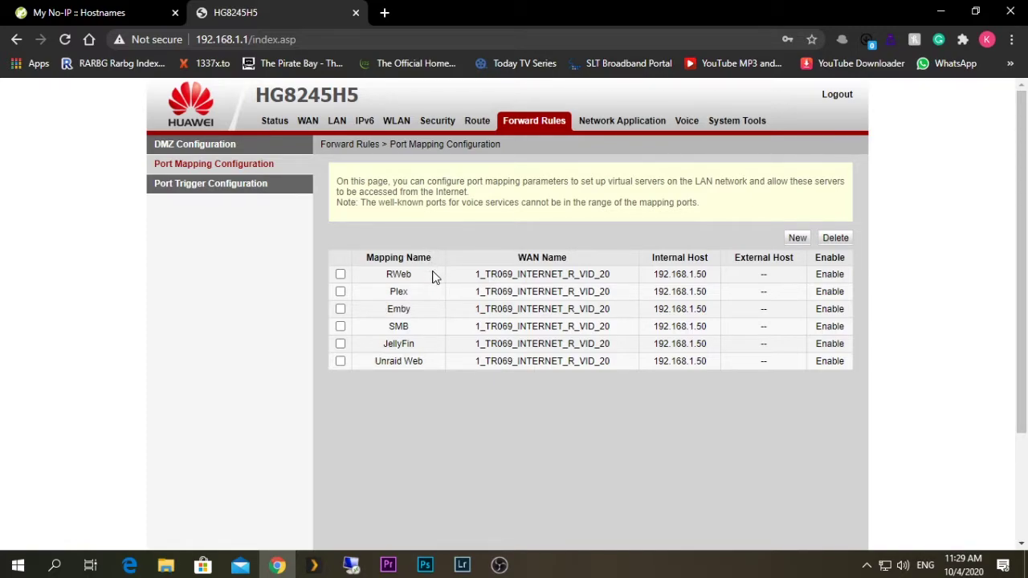
- Start a new user-defined port mapping and name it Nextcloud
{"action": "left_click", "coordinate": [797, 238]}
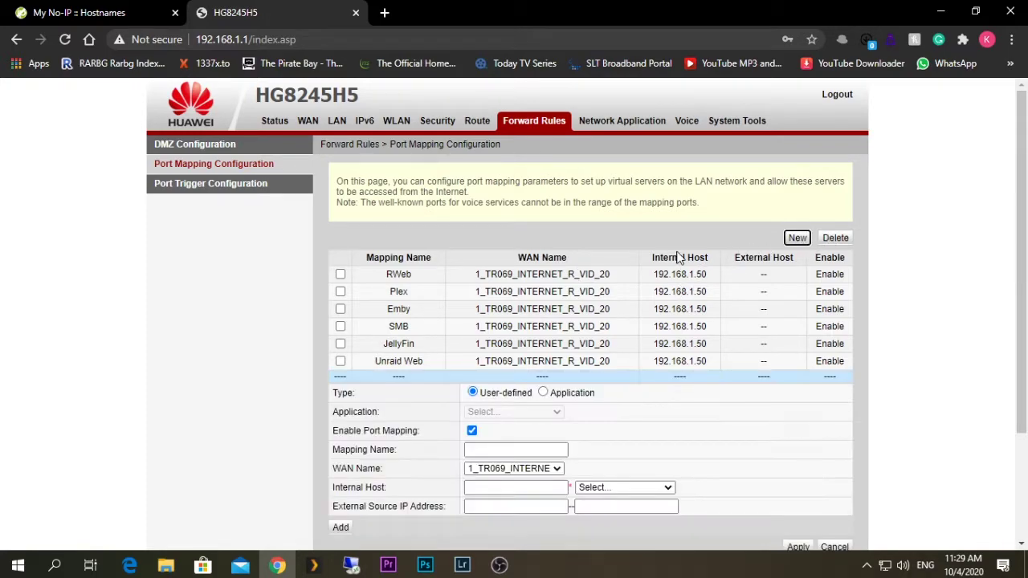
{"action": "scroll", "coordinate": [371, 413], "scroll_direction": "down", "scroll_amount": 2}
{"action": "scroll", "coordinate": [514, 402], "scroll_direction": "up", "scroll_amount": 1}
{"action": "left_click", "coordinate": [504, 380]}
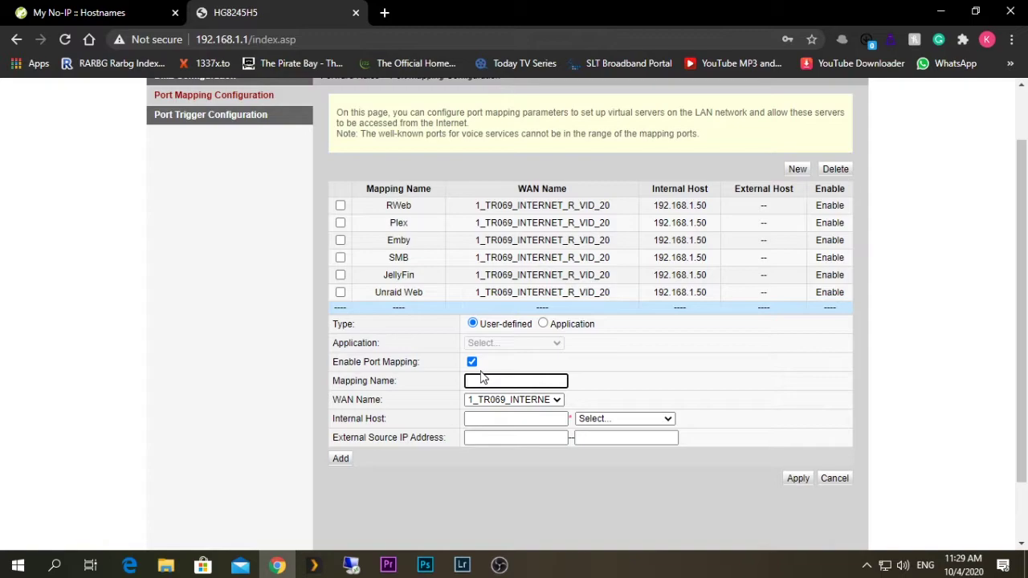
{"action": "type", "text": "New"}
{"action": "type", "text": "cloud"}
{"action": "left_click", "coordinate": [514, 400]}
{"action": "left_click", "coordinate": [650, 399]}
- Set the Nextcloud mapping's internal host to 192.168.1.50 by choosing the listed network device
{"action": "left_click", "coordinate": [508, 414]}
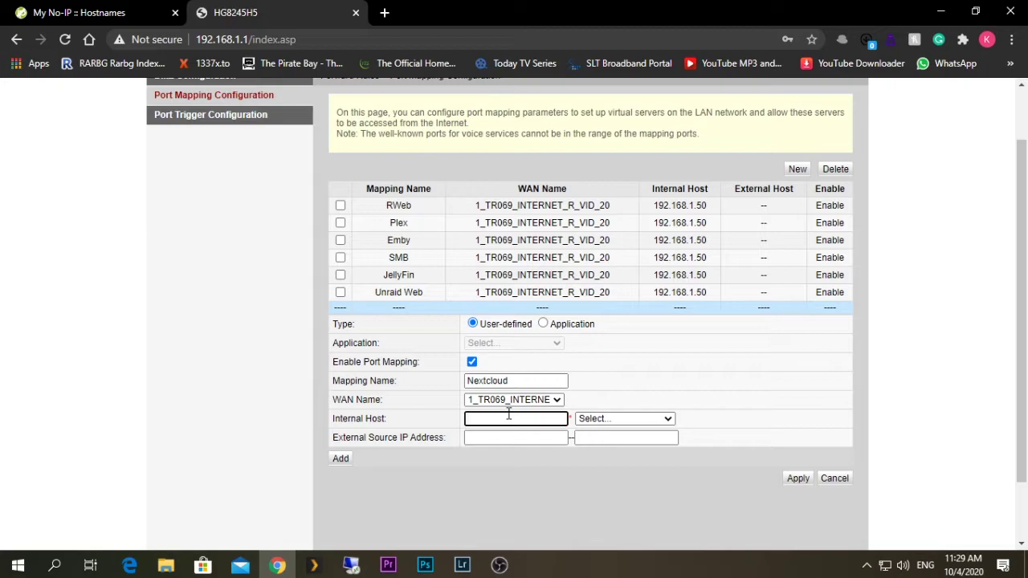
{"action": "left_click", "coordinate": [620, 420]}
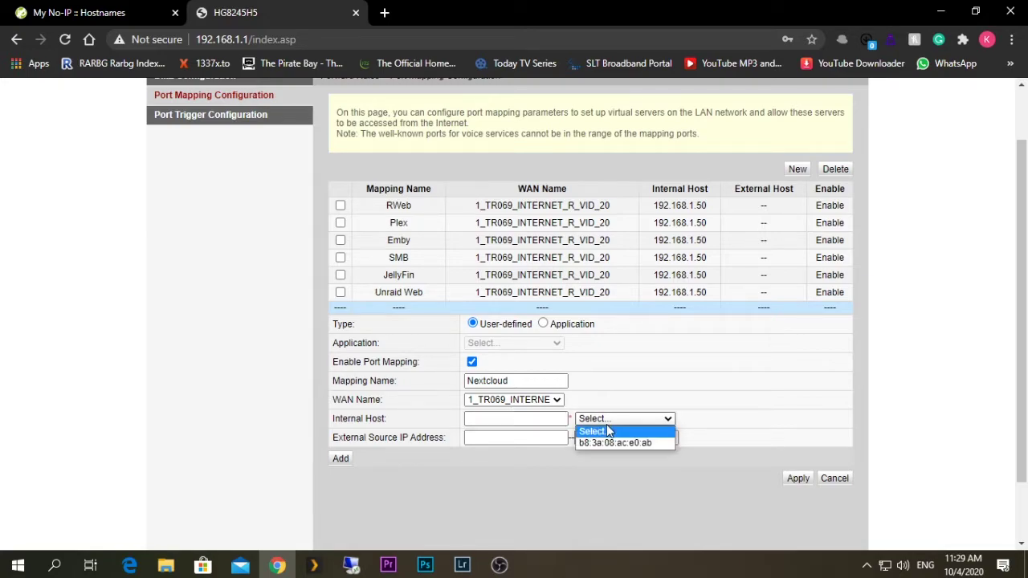
{"action": "left_click", "coordinate": [615, 442]}
{"action": "left_click", "coordinate": [531, 423]}
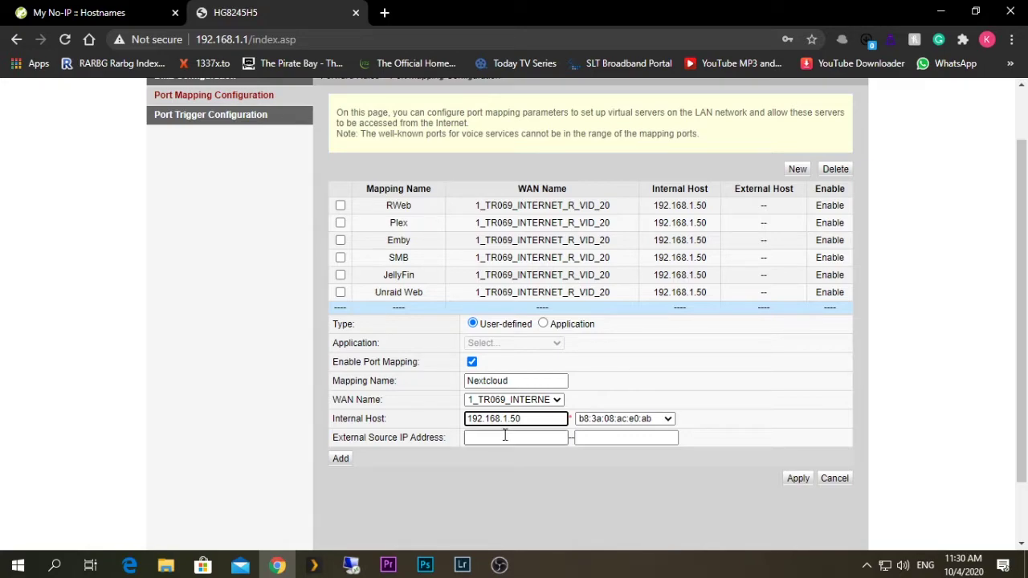
{"action": "left_click", "coordinate": [505, 437]}
- Add a port entry to the Nextcloud mapping and set its protocol to TCP/UDP
{"action": "left_click", "coordinate": [340, 459]}
{"action": "scroll", "coordinate": [495, 432], "scroll_direction": "down", "scroll_amount": 2}
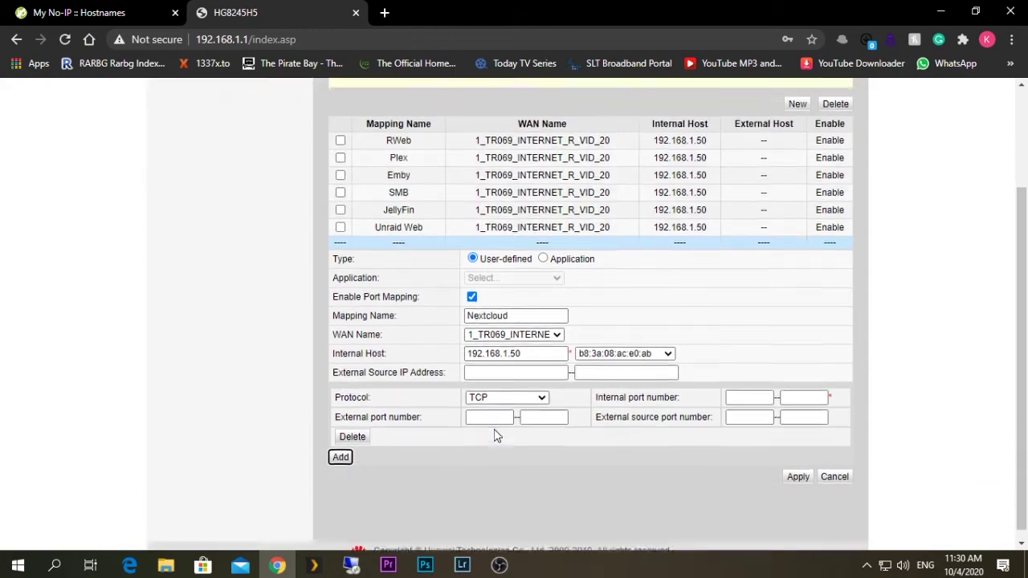
{"action": "left_click", "coordinate": [505, 387]}
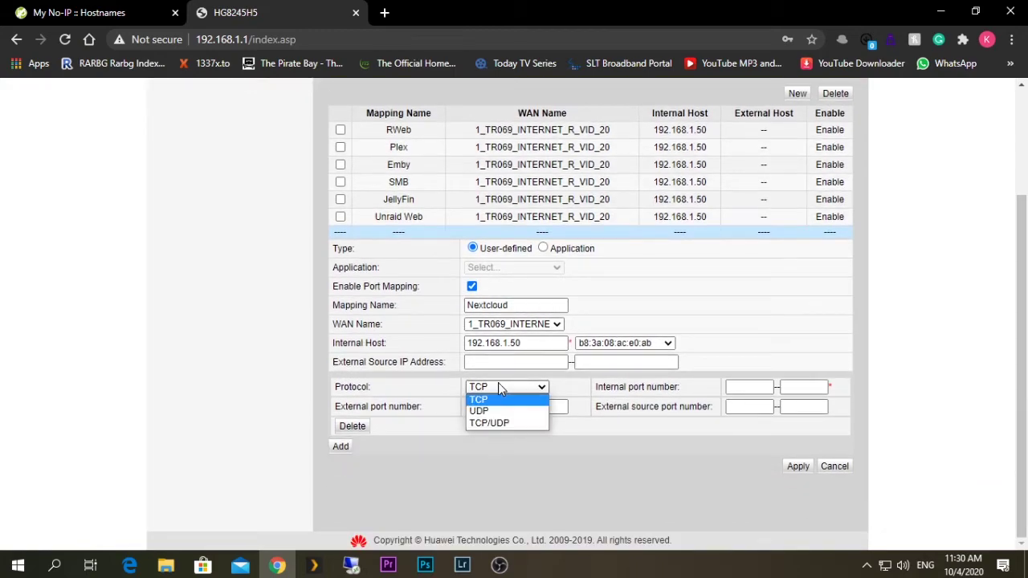
{"action": "left_click", "coordinate": [495, 424]}
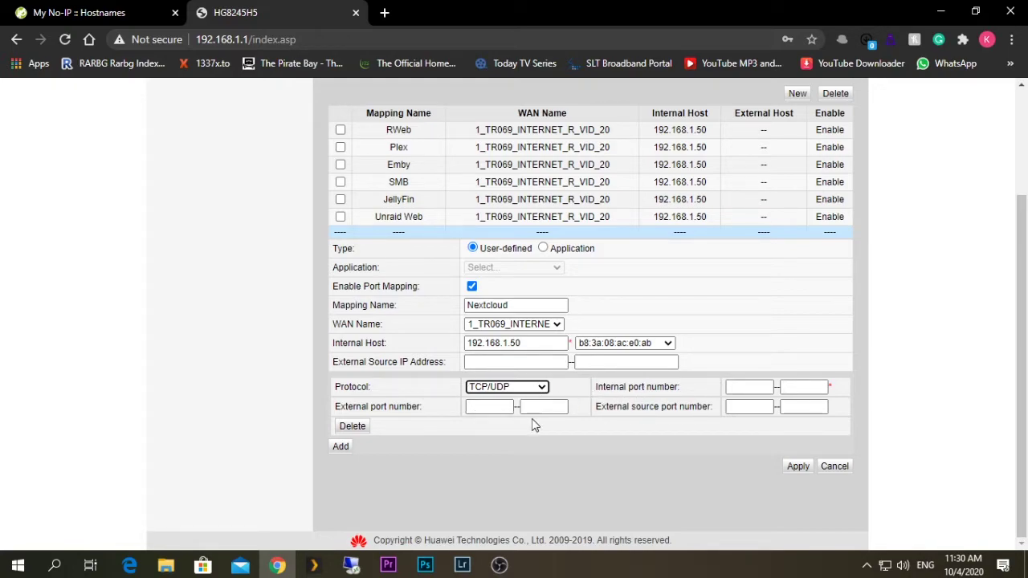
- Set both the internal and external port number ranges of the Nextcloud mapping to 444–444
{"action": "left_click", "coordinate": [765, 387]}
{"action": "type", "text": "444"}
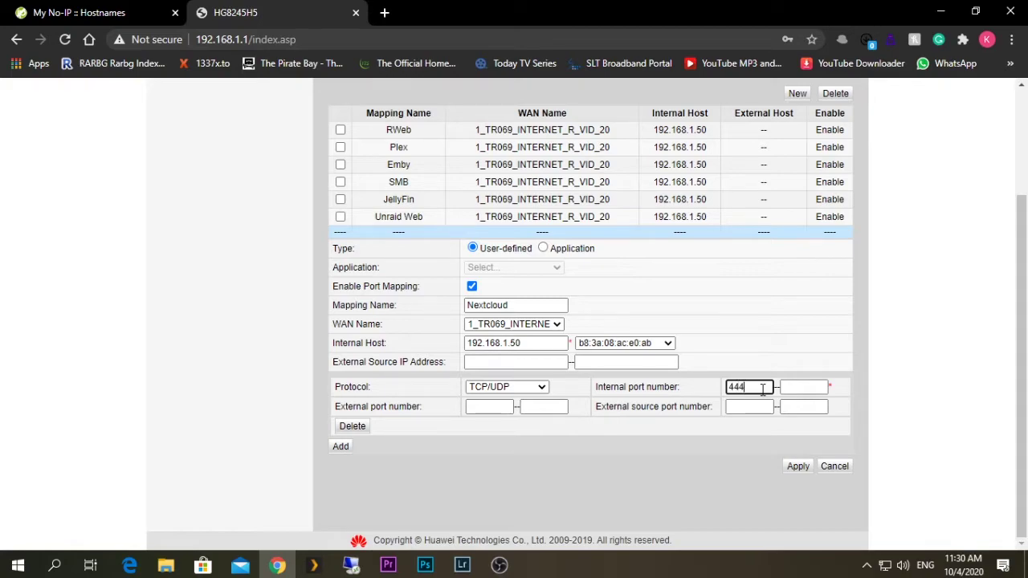
{"action": "left_click", "coordinate": [794, 388]}
{"action": "type", "text": "444"}
{"action": "left_click", "coordinate": [471, 408]}
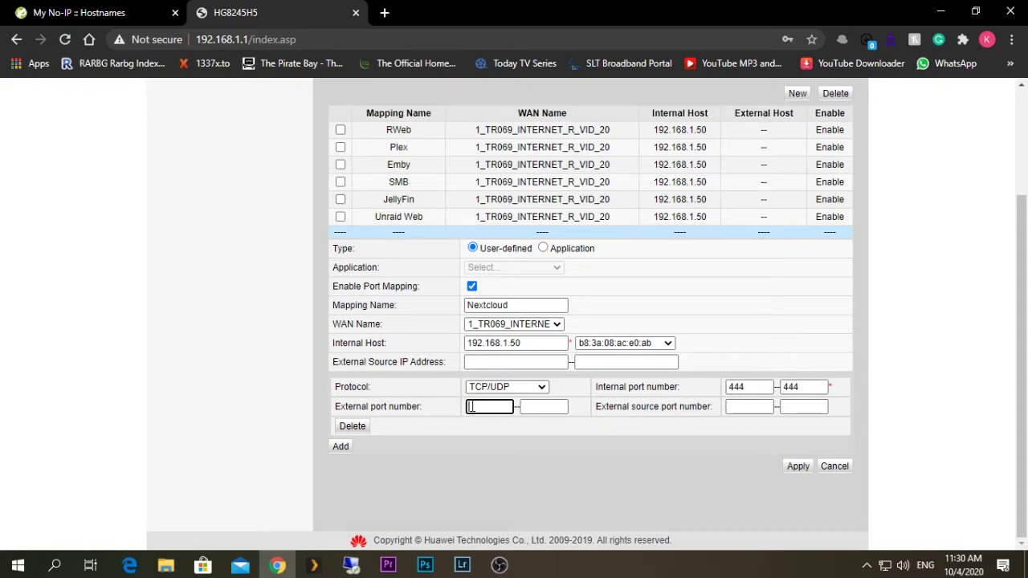
{"action": "type", "text": "444"}
{"action": "left_click", "coordinate": [547, 408]}
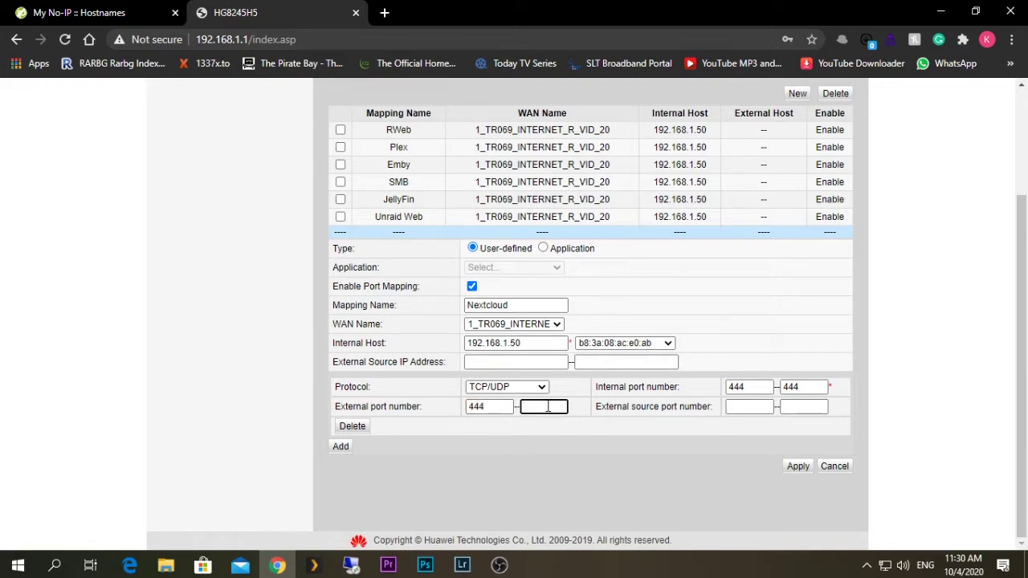
{"action": "type", "text": "444"}
{"action": "scroll", "coordinate": [691, 390], "scroll_direction": "up", "scroll_amount": 2}
{"action": "scroll", "coordinate": [723, 379], "scroll_direction": "down", "scroll_amount": 2}
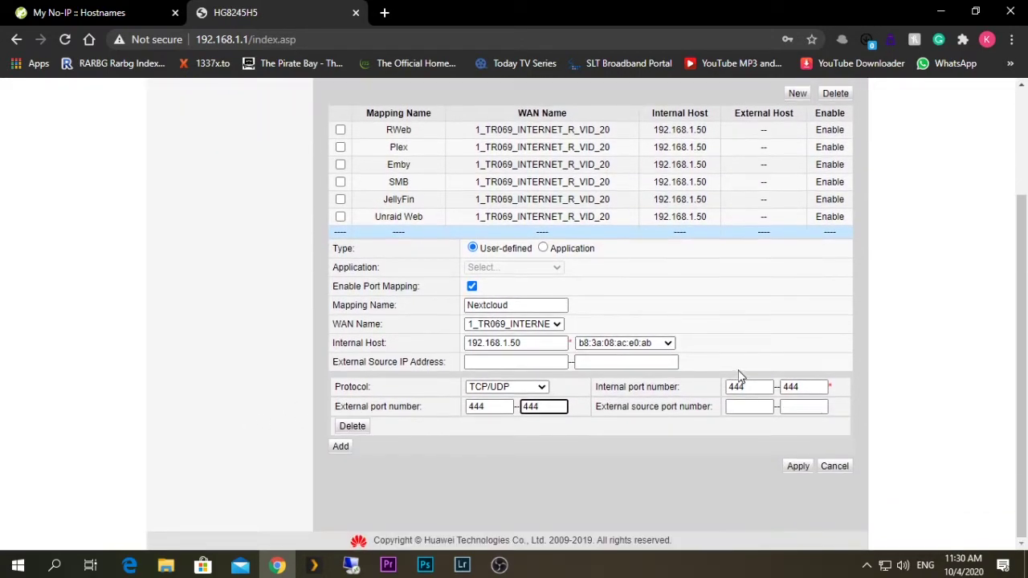
- Apply the new Nextcloud port mapping on the router
{"action": "left_click", "coordinate": [797, 466]}
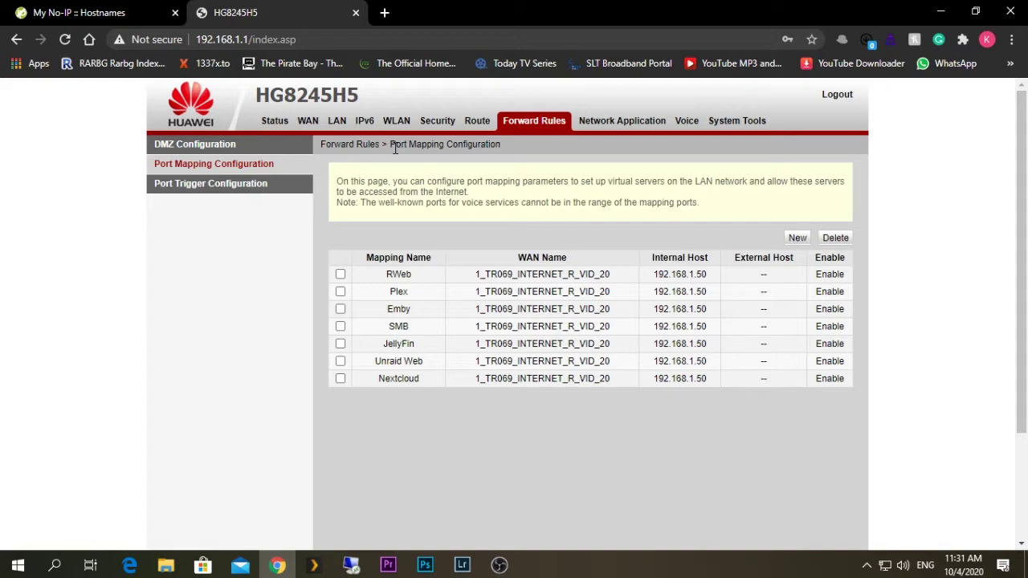
- Open the network location \\192.168.0.252 in File Explorer
{"action": "key", "text": "super+r"}
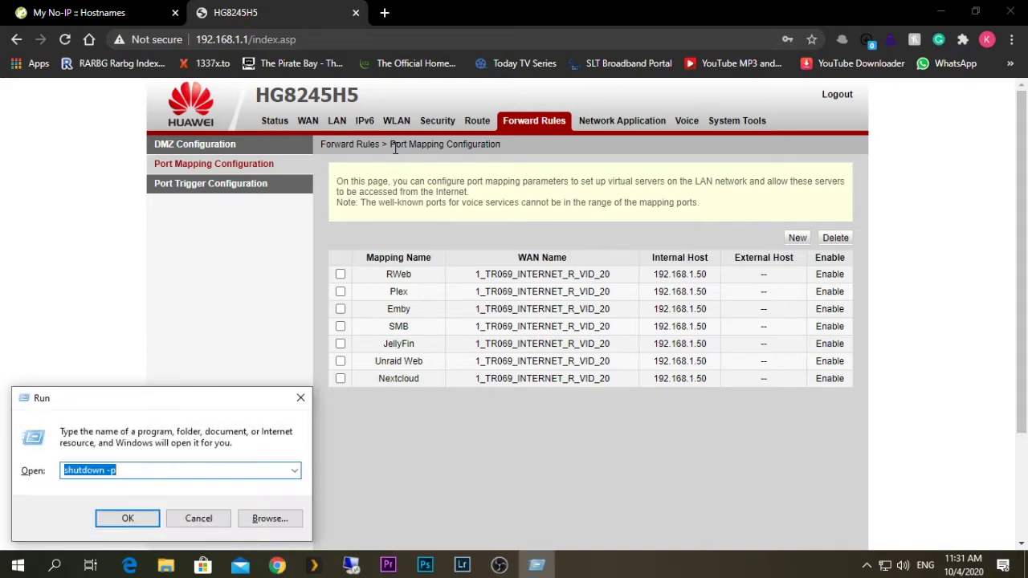
{"action": "type", "text": "\\\\192"}
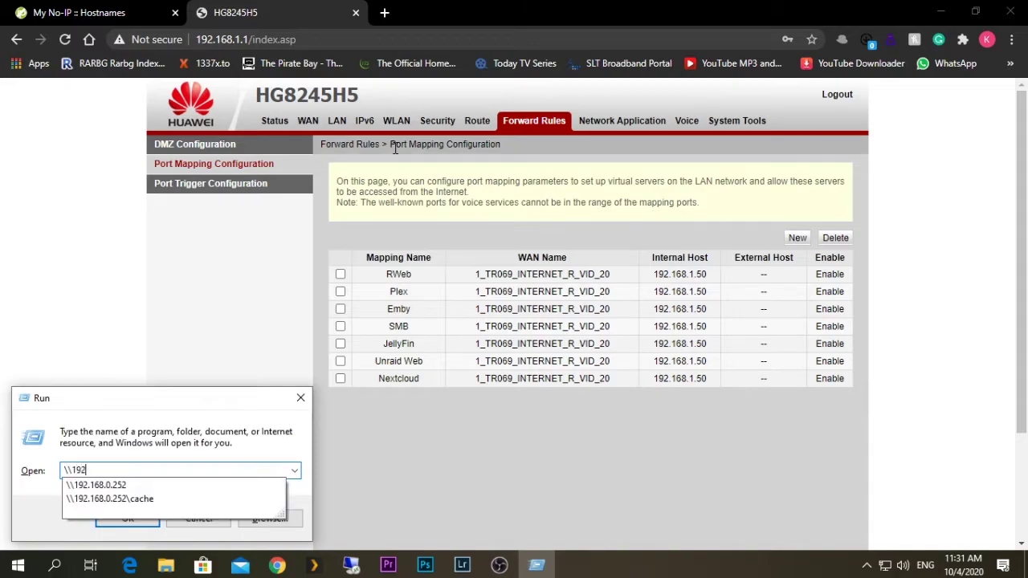
{"action": "key", "text": "Down"}
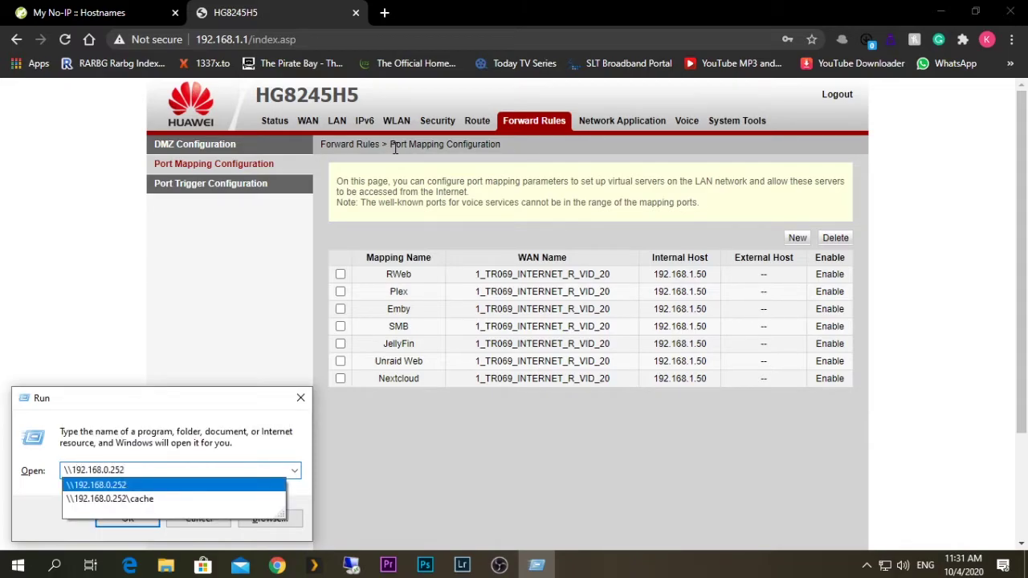
{"action": "key", "text": "Return"}
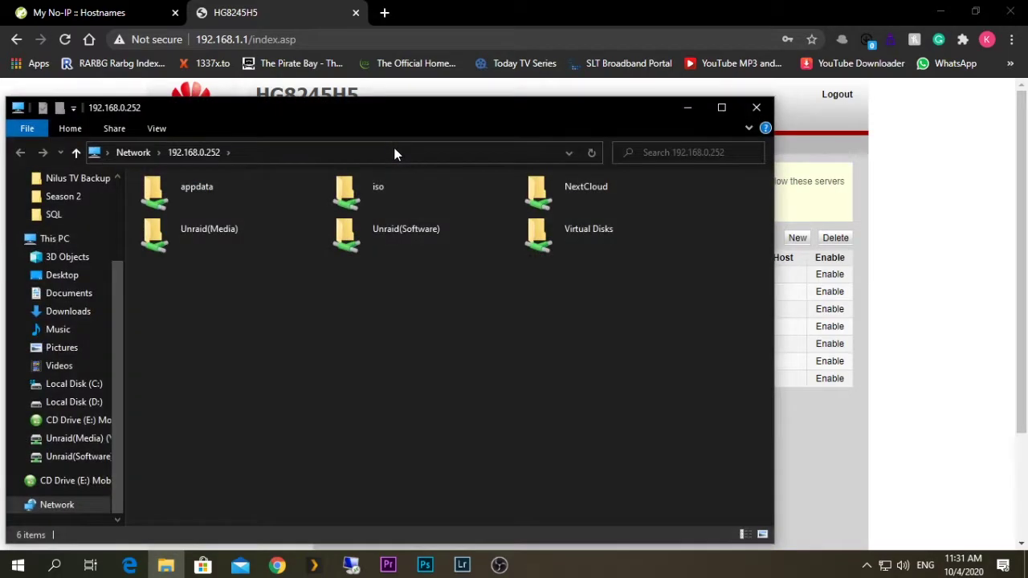
- Browse the server share to the folder appdata\nextcloud\www\nextcloud\config
{"action": "double_click", "coordinate": [277, 192]}
{"action": "left_click", "coordinate": [188, 286]}
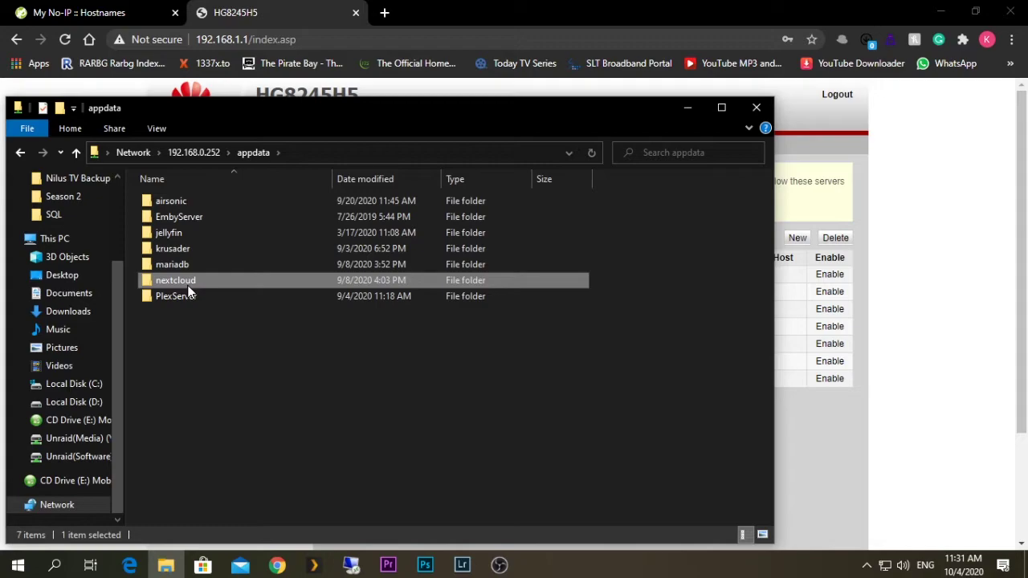
{"action": "double_click", "coordinate": [193, 282]}
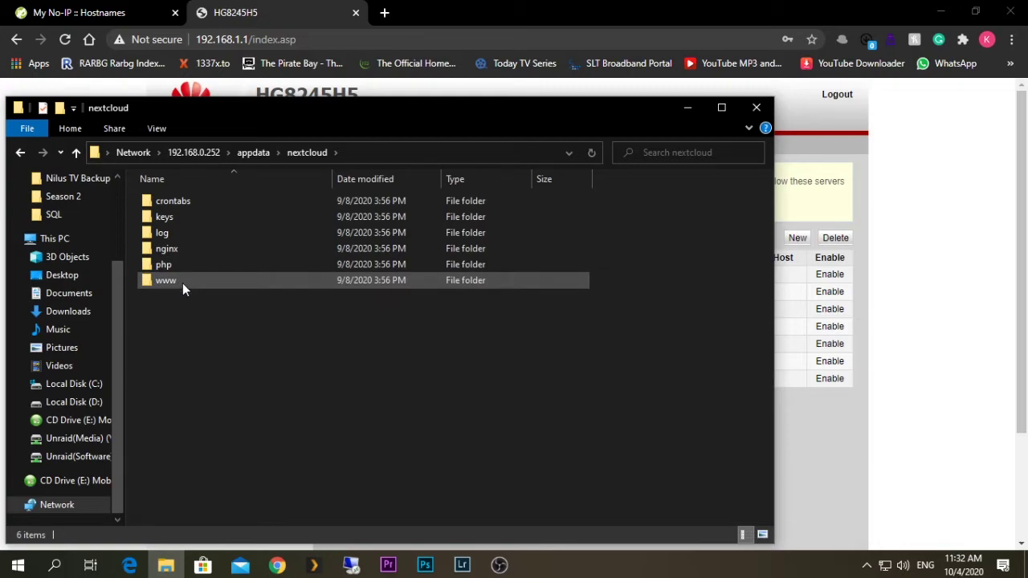
{"action": "double_click", "coordinate": [183, 283]}
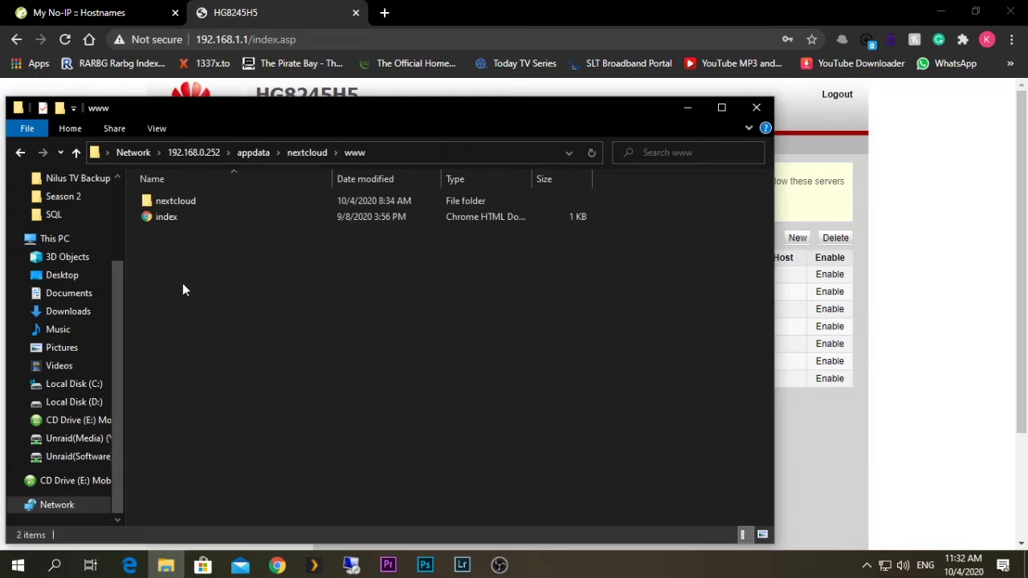
{"action": "left_click", "coordinate": [20, 152]}
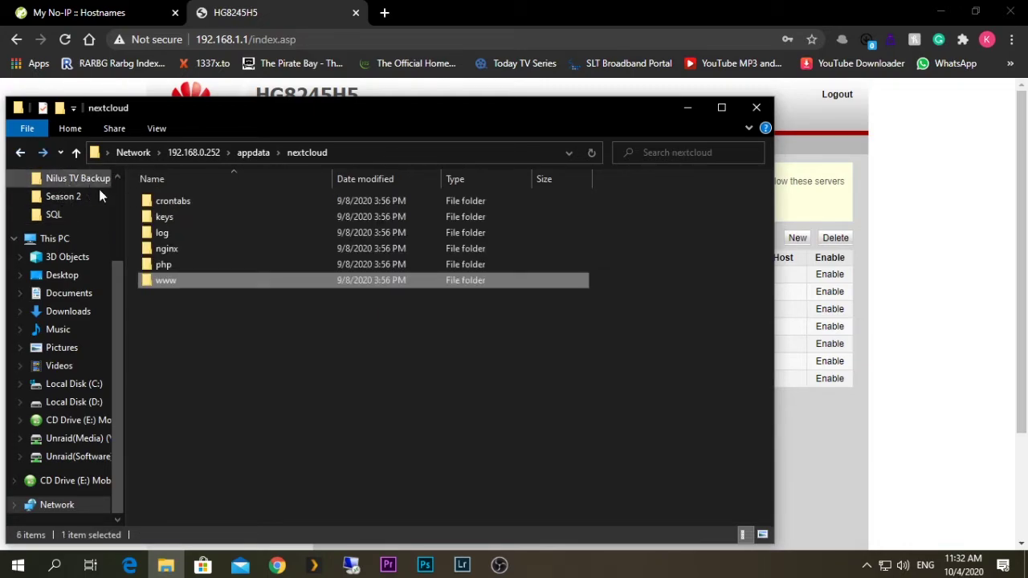
{"action": "double_click", "coordinate": [187, 265]}
{"action": "left_click", "coordinate": [20, 151]}
{"action": "double_click", "coordinate": [170, 277]}
{"action": "double_click", "coordinate": [189, 200]}
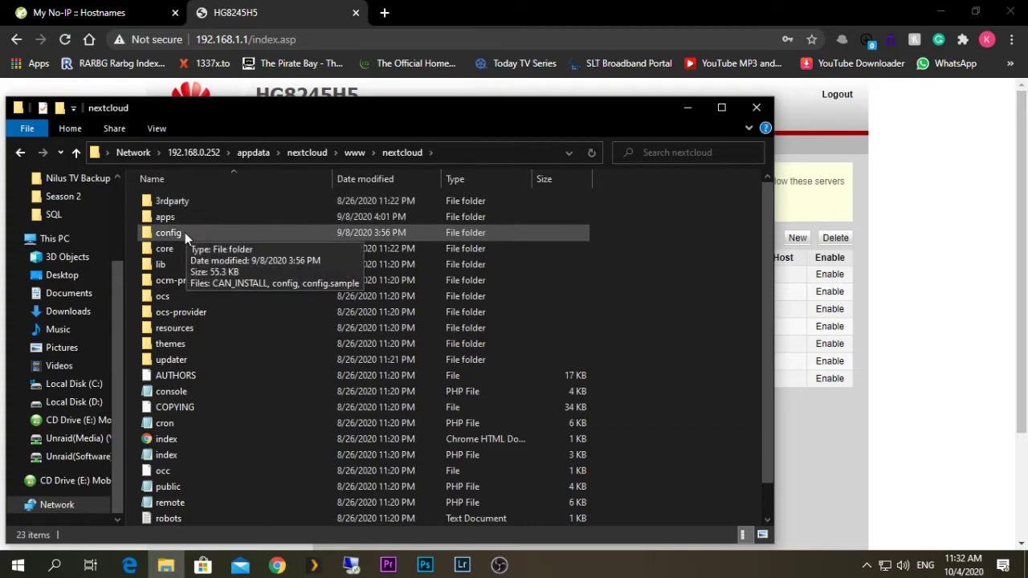
{"action": "double_click", "coordinate": [184, 232]}
- Open the config PHP file in Notepad, keep Notepad as the chosen app, and maximize its window
{"action": "left_click", "coordinate": [177, 224]}
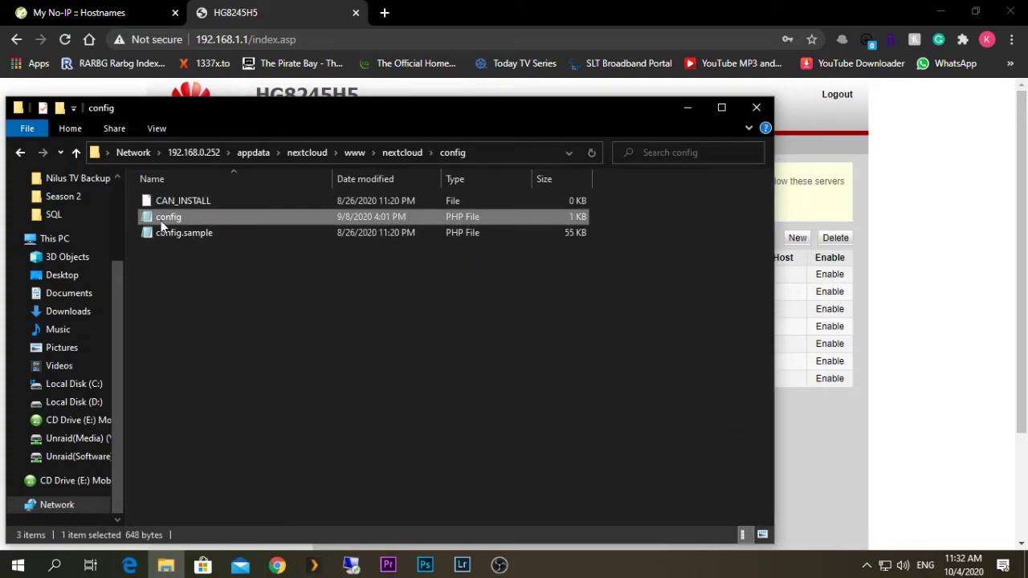
{"action": "right_click", "coordinate": [189, 215]}
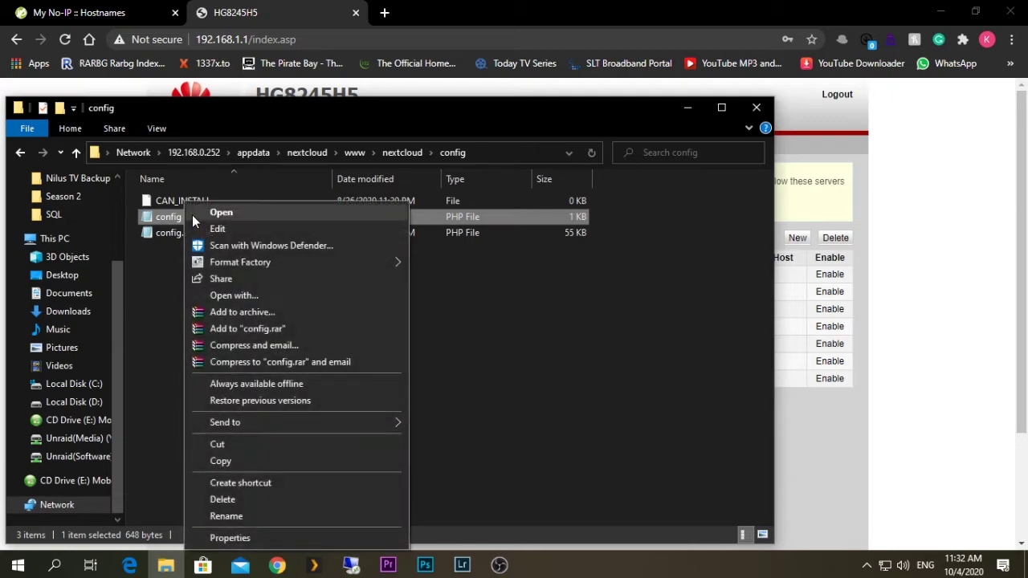
{"action": "left_click", "coordinate": [274, 294]}
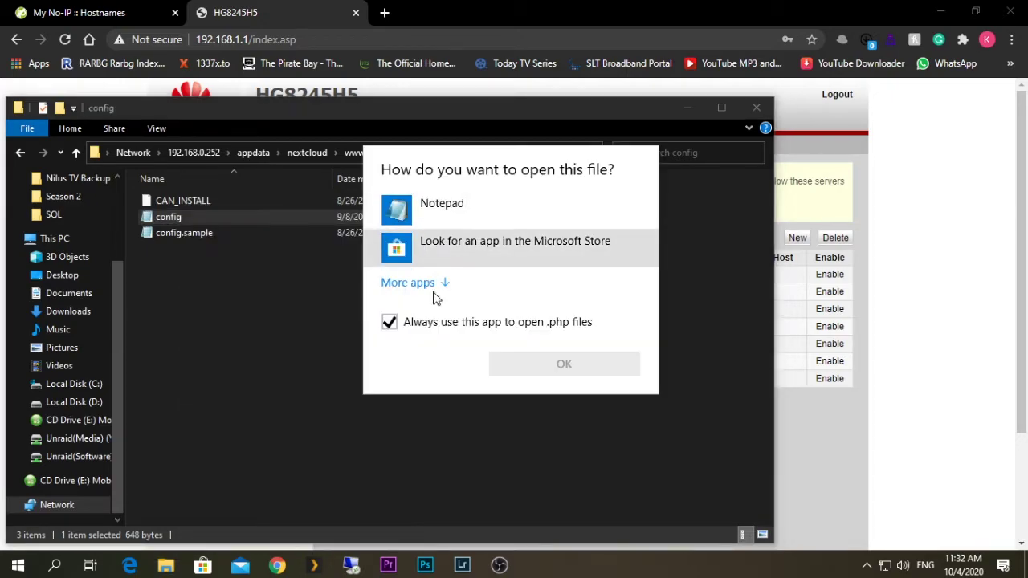
{"action": "left_click", "coordinate": [448, 212]}
{"action": "left_click", "coordinate": [525, 367]}
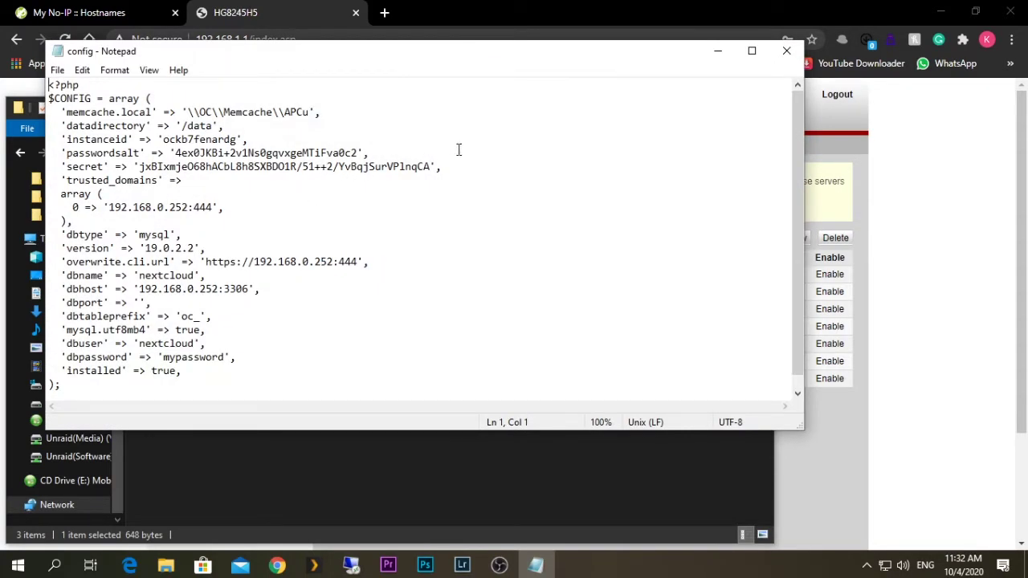
{"action": "left_click", "coordinate": [752, 53]}
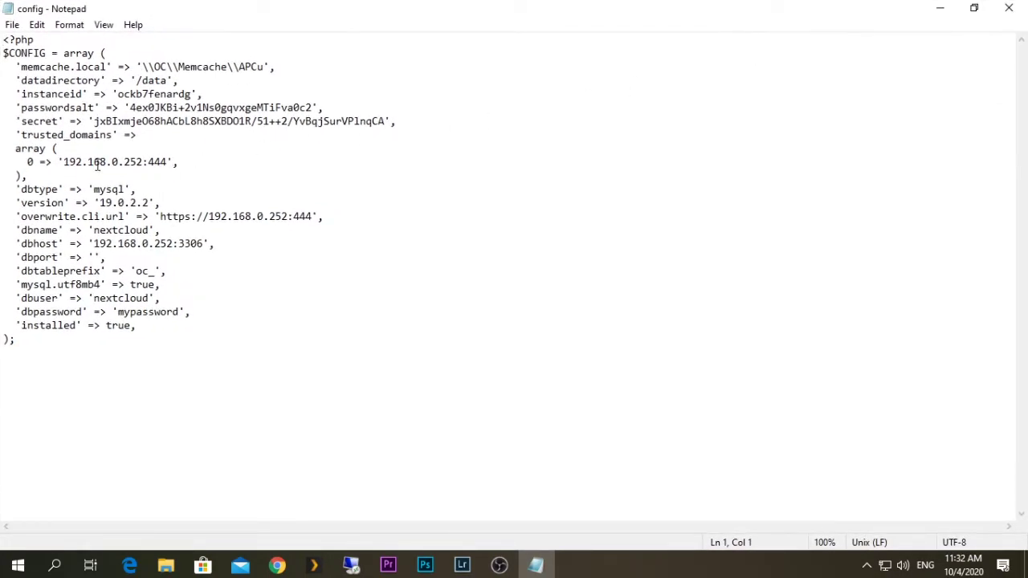
- Start a second entry with index 1 below the existing address in the trusted_domains array
{"action": "left_click_drag", "start_coordinate": [15, 135], "coordinate": [155, 141]}
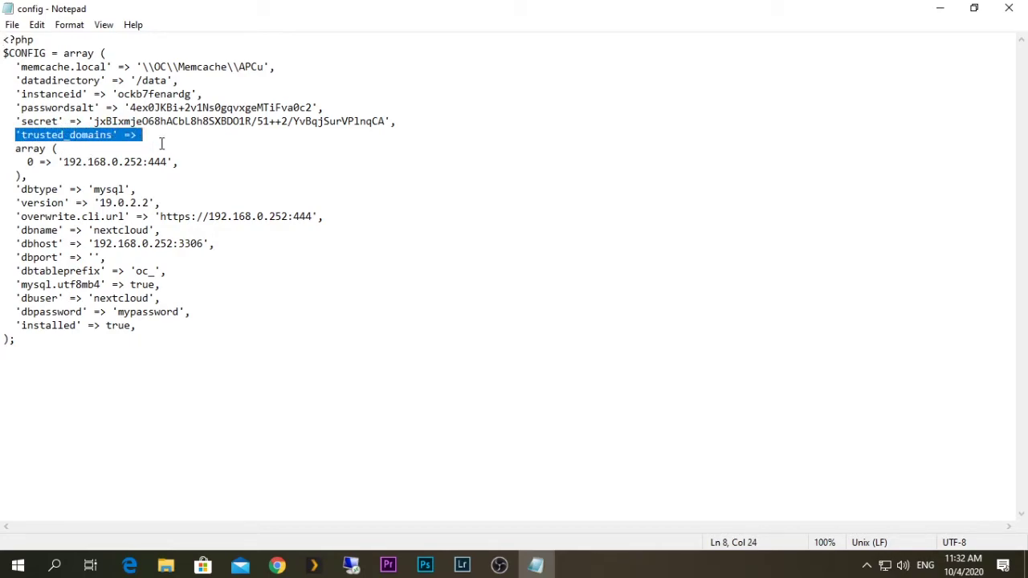
{"action": "left_click", "coordinate": [155, 145]}
{"action": "left_click_drag", "start_coordinate": [26, 160], "coordinate": [168, 161]}
{"action": "left_click", "coordinate": [190, 153]}
{"action": "left_click", "coordinate": [188, 163]}
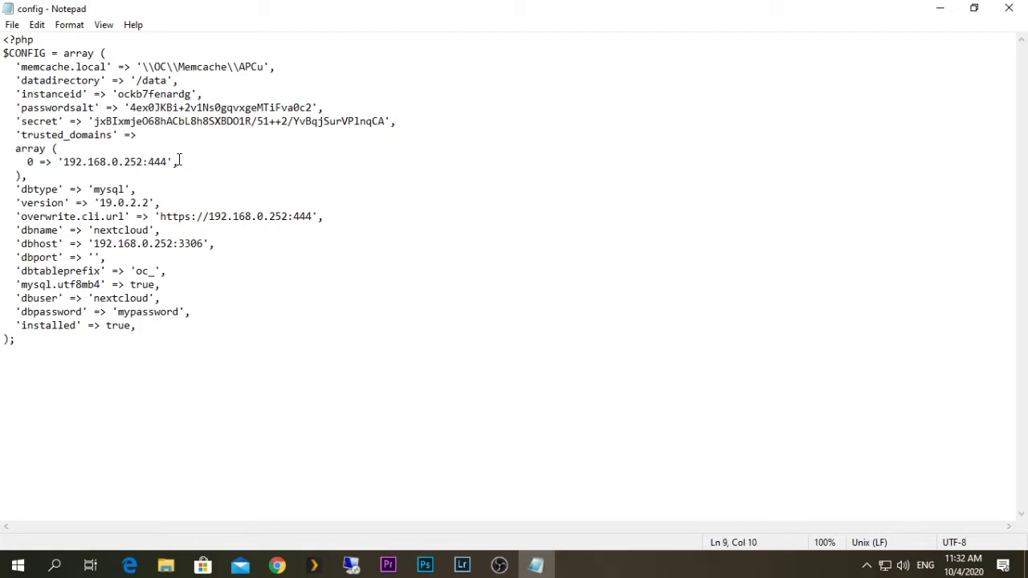
{"action": "key", "text": "Return"}
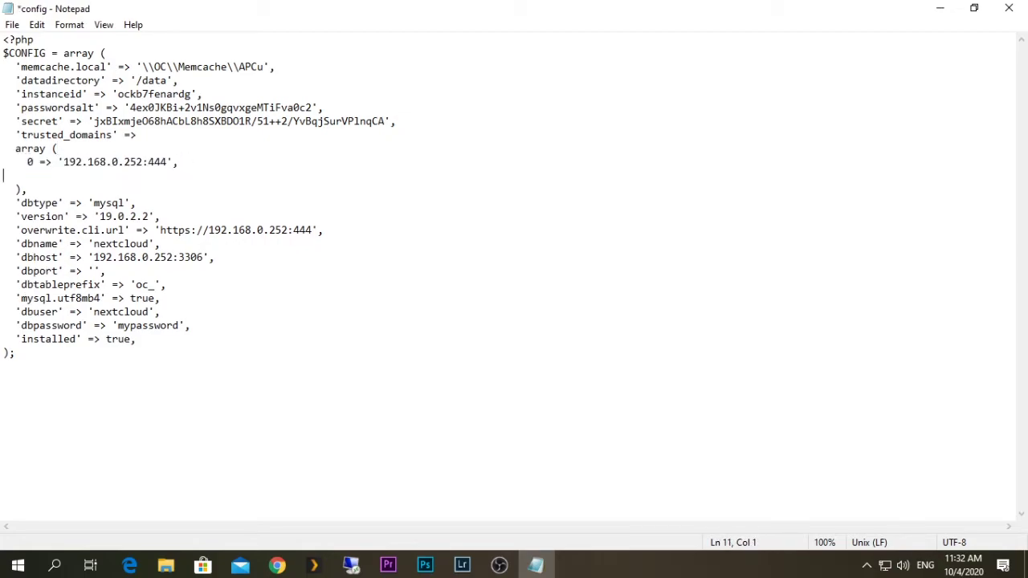
{"action": "key", "text": "Tab"}
{"action": "key", "text": "BackSpace"}
{"action": "key", "text": "BackSpace"}
{"action": "type", "text": "1=>"}
{"action": "key", "text": "Left"}
{"action": "key", "text": "Left"}
{"action": "key", "text": "Right"}
{"action": "key", "text": "Right"}
- Set the value of trusted domain entry 1 to 'techp.ddns.net:444' and end it with a comma
{"action": "type", "text": "'techp.ddns.net"}
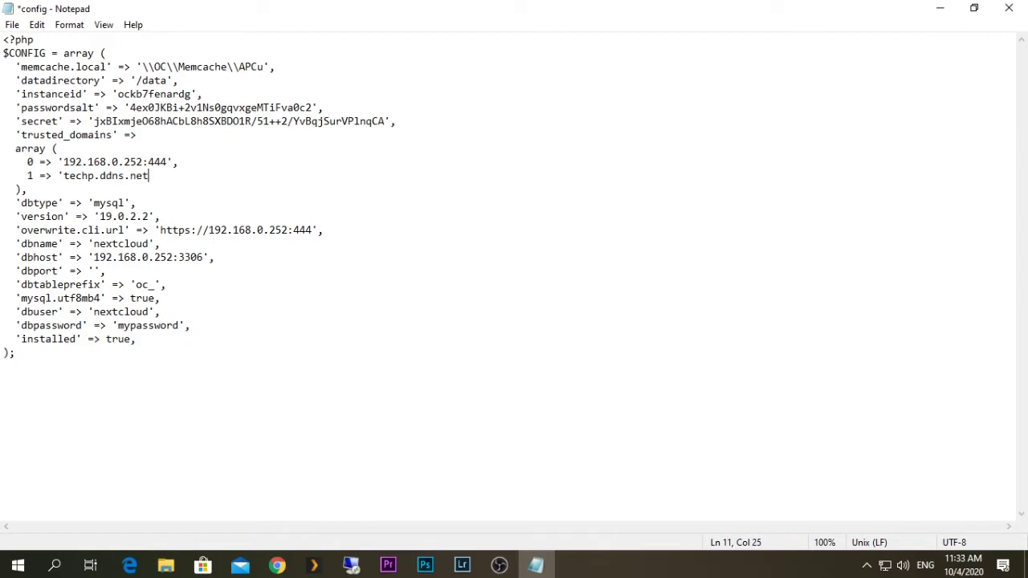
{"action": "type", "text": ":444"}
{"action": "type", "text": "',"}
- Save the config file and close both Notepad and the File Explorer window
{"action": "left_click", "coordinate": [12, 24]}
{"action": "left_click", "coordinate": [48, 92]}
{"action": "left_click", "coordinate": [532, 172]}
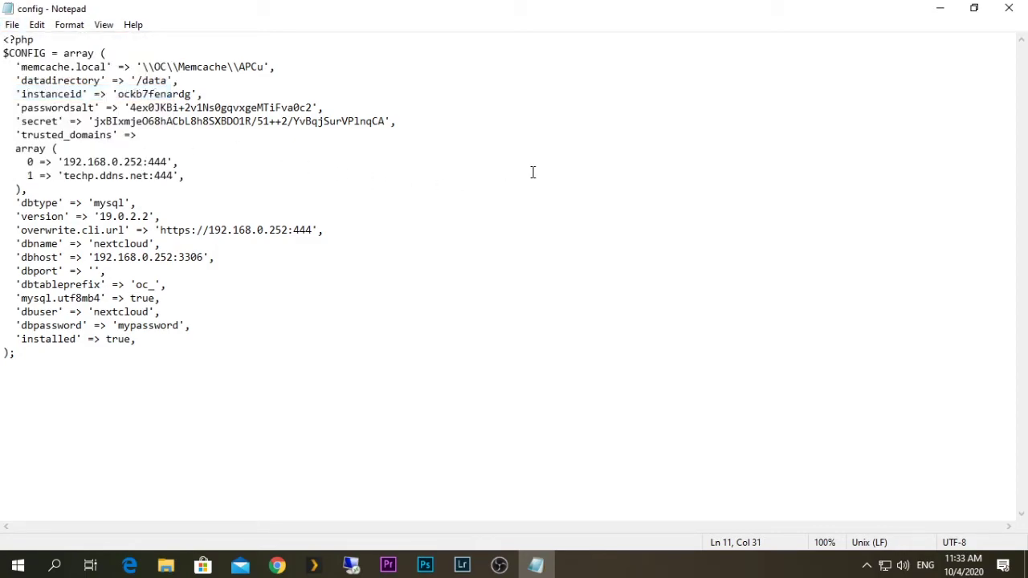
{"action": "left_click", "coordinate": [1023, 7]}
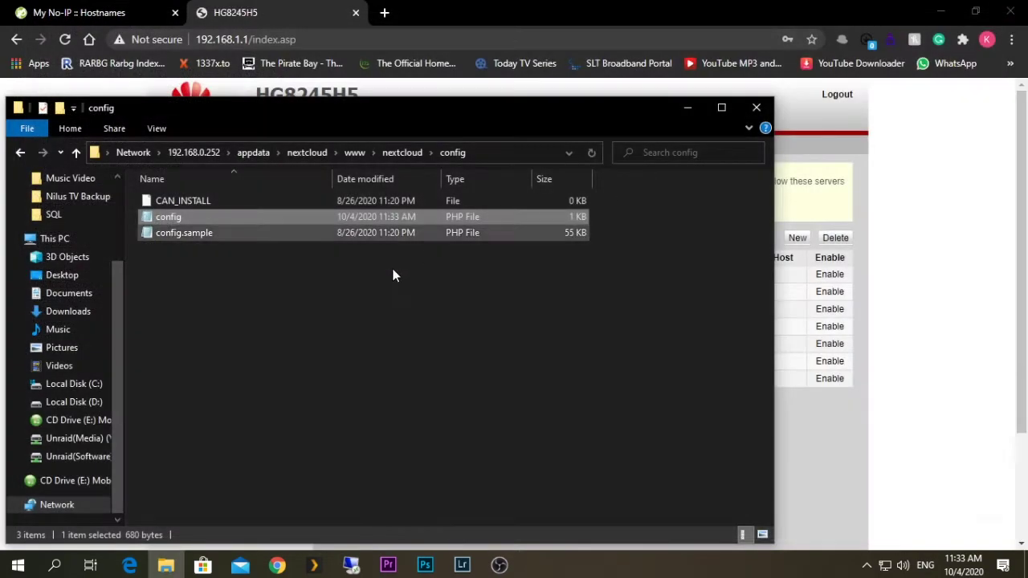
{"action": "left_click", "coordinate": [748, 113]}
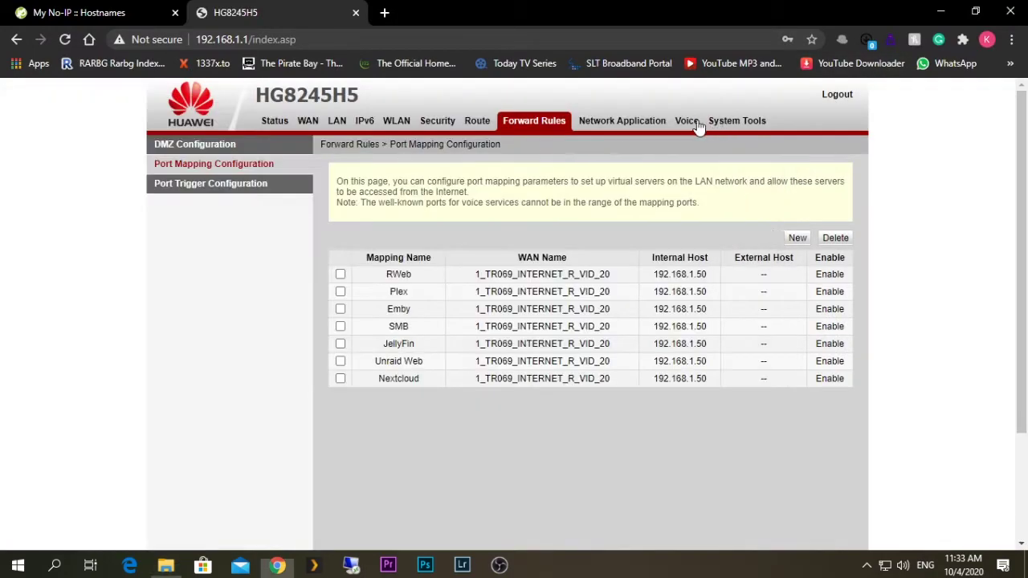
- Load techp.ddns.net:444 in a new Chrome tab
{"action": "left_click", "coordinate": [385, 12]}
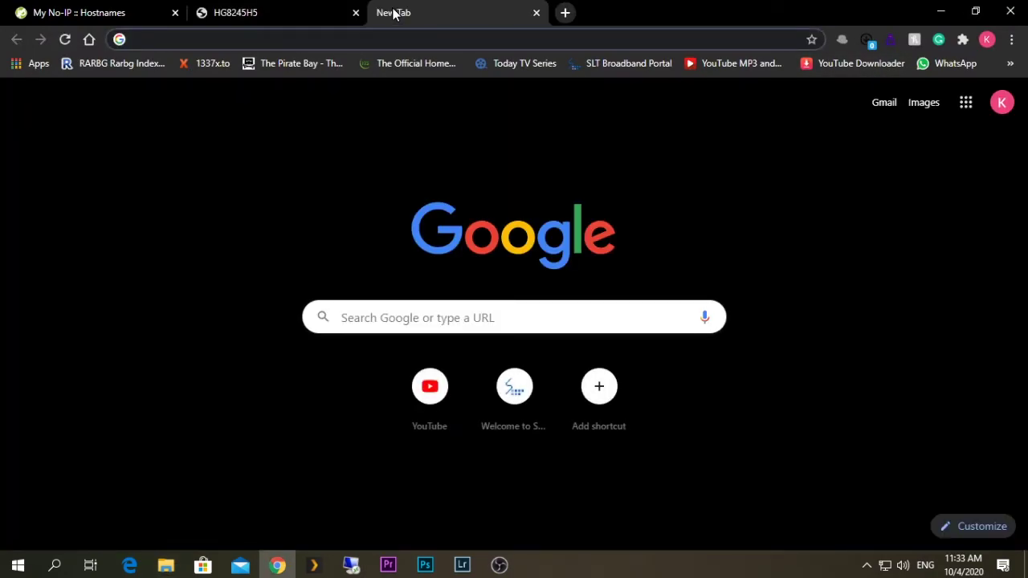
{"action": "type", "text": "tec"}
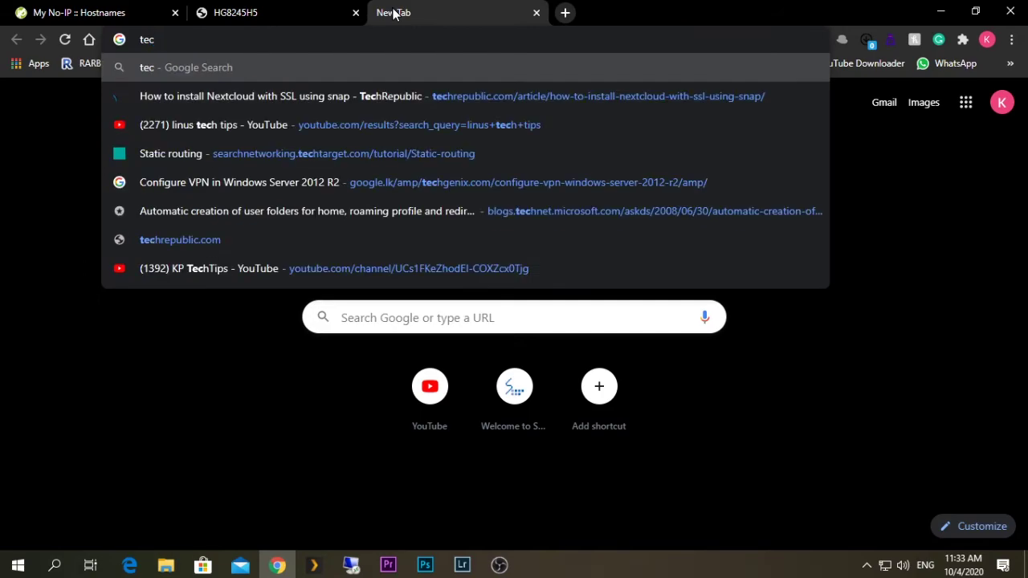
{"action": "type", "text": "hp"}
{"action": "type", "text": "."}
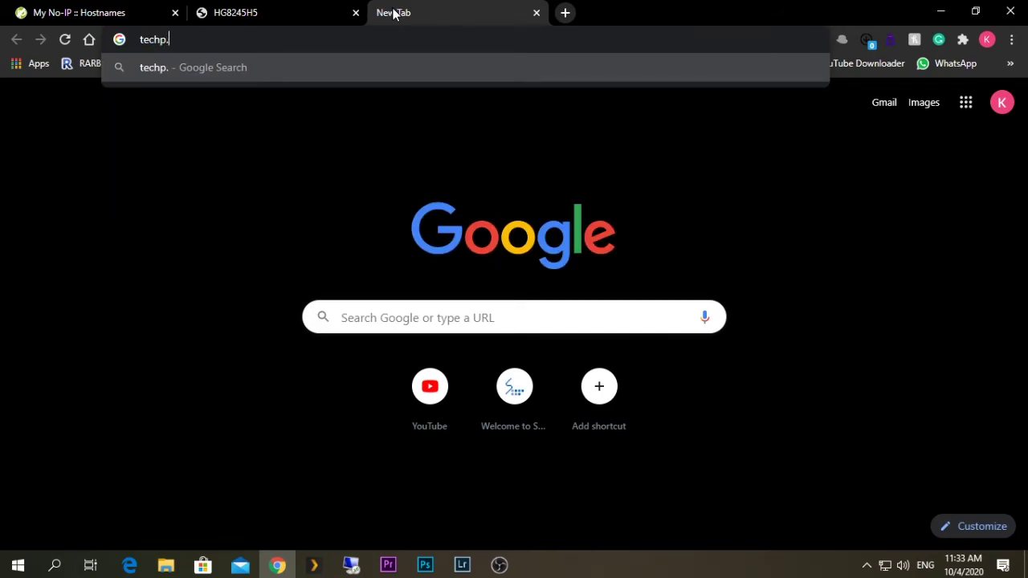
{"action": "type", "text": "ddns.net"}
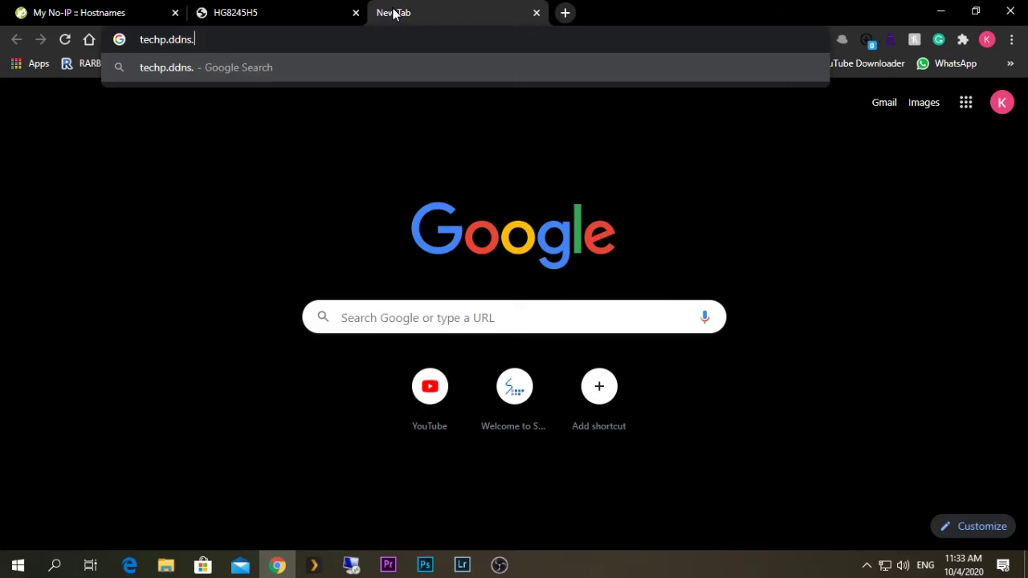
{"action": "type", "text": ":444"}
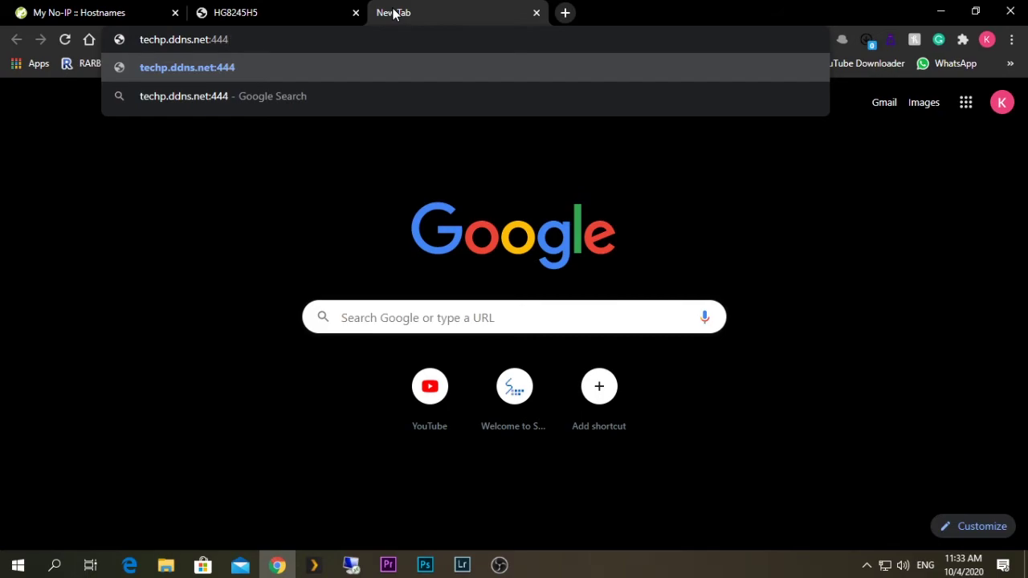
{"action": "key", "text": "Return"}
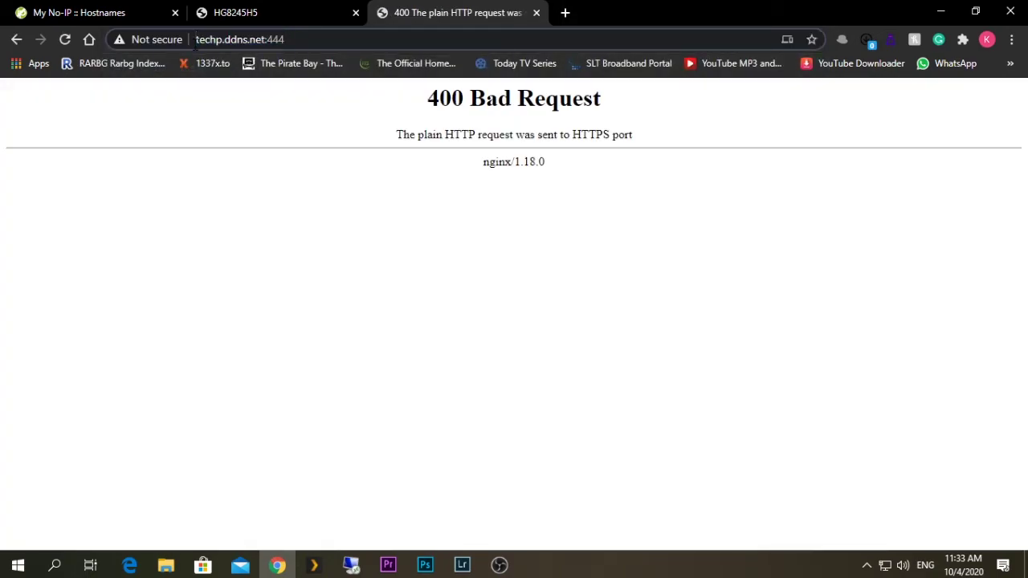
{"action": "left_click", "coordinate": [195, 39]}
{"action": "type", "text": "http"}
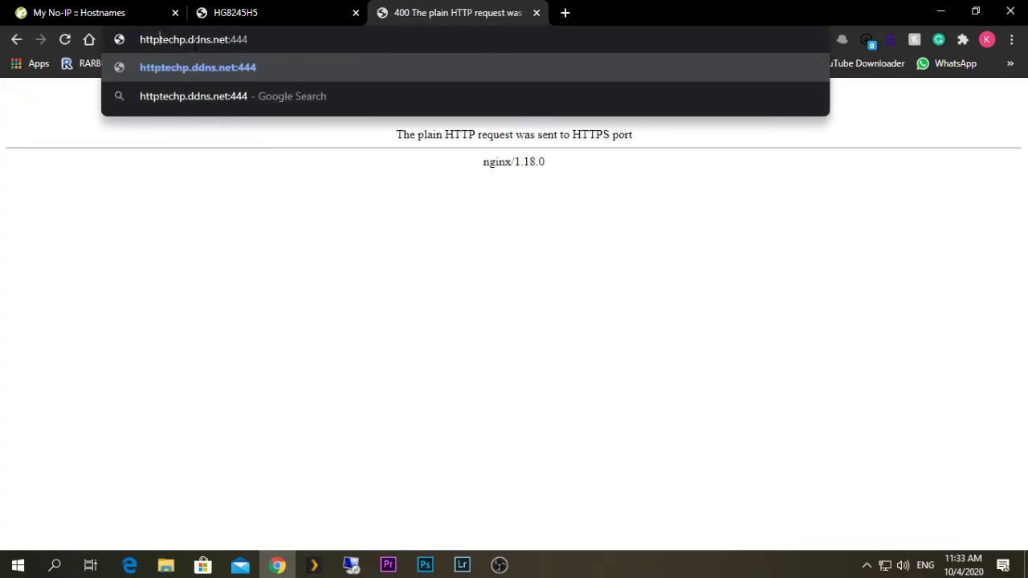
{"action": "type", "text": "s://"}
{"action": "key", "text": "alt+Return"}
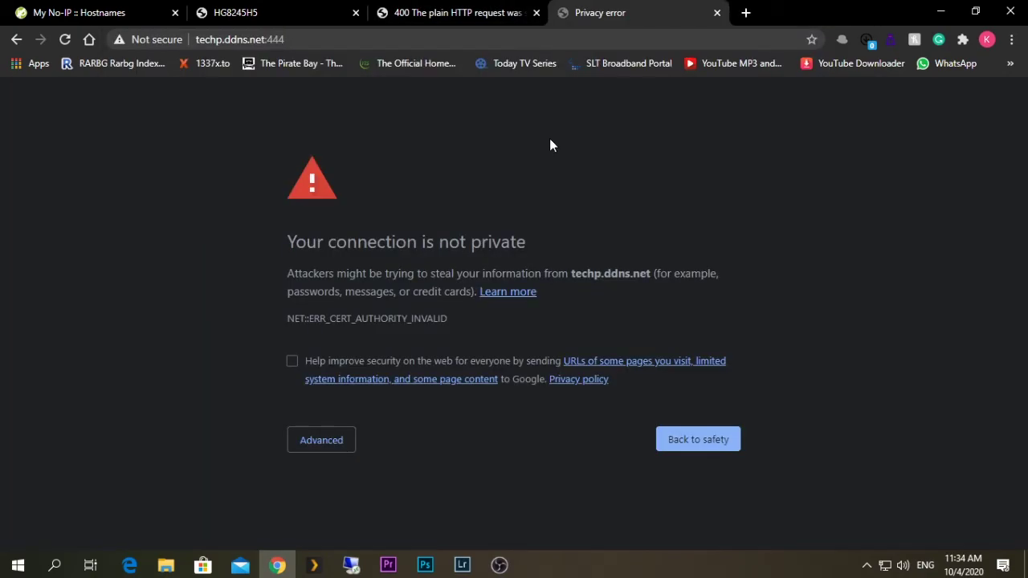
- Proceed past the certificate warning to techp.ddns.net and close the tab showing the 400 error
{"action": "left_click", "coordinate": [334, 443]}
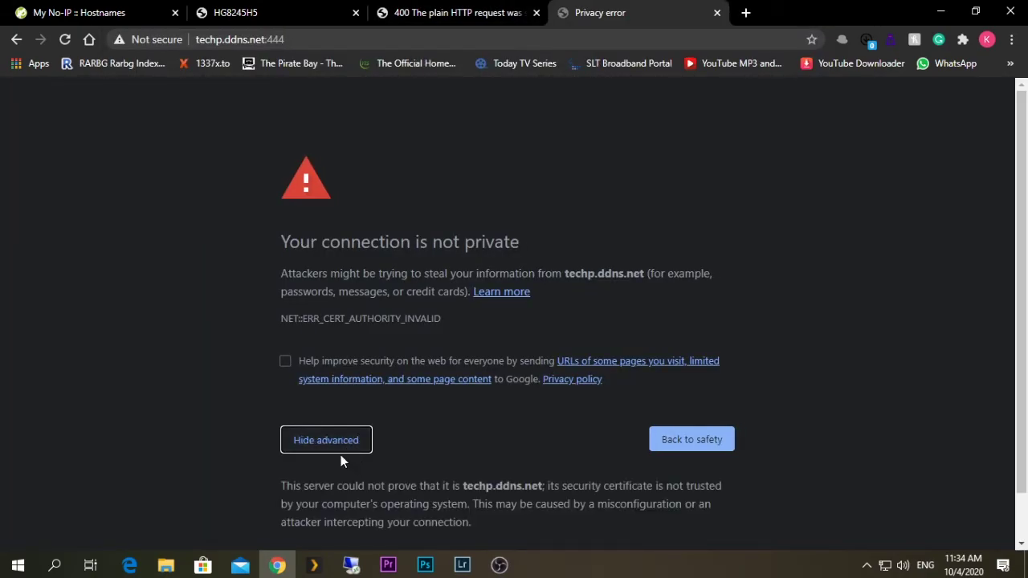
{"action": "left_click", "coordinate": [353, 504]}
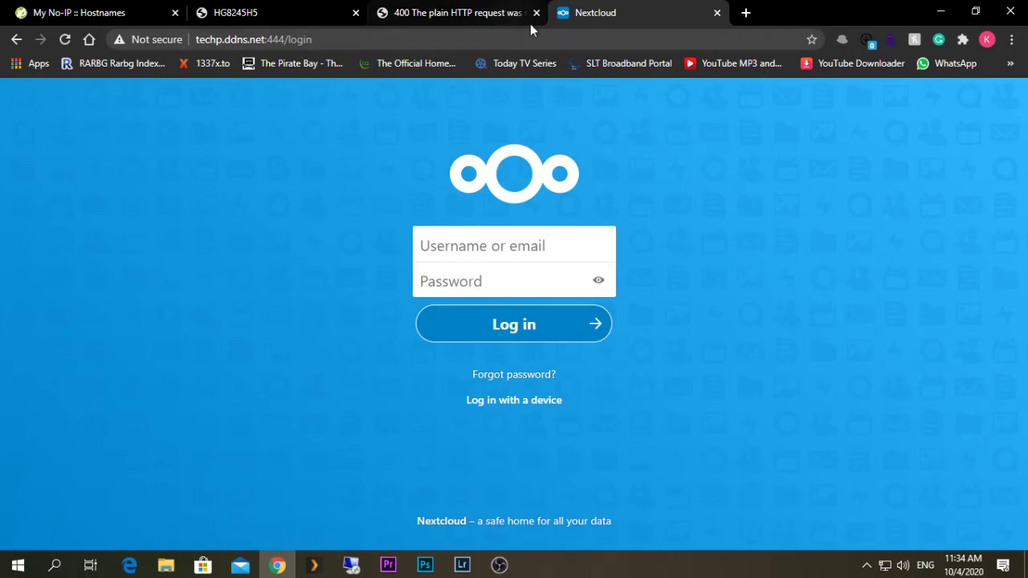
{"action": "left_click", "coordinate": [536, 13]}
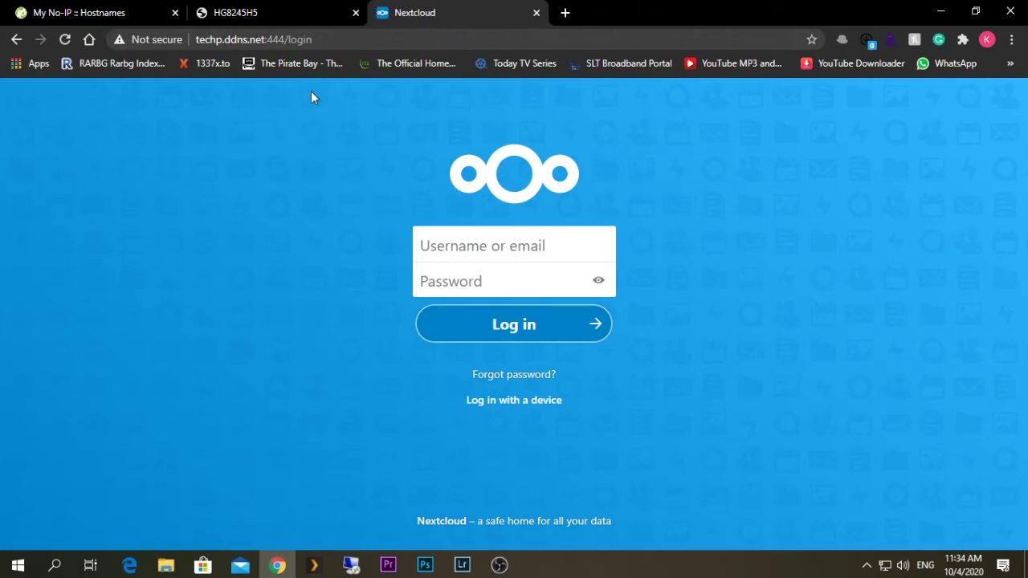
- Reveal the full address of the Nextcloud login page and examine its https prefix
{"action": "left_click", "coordinate": [319, 38]}
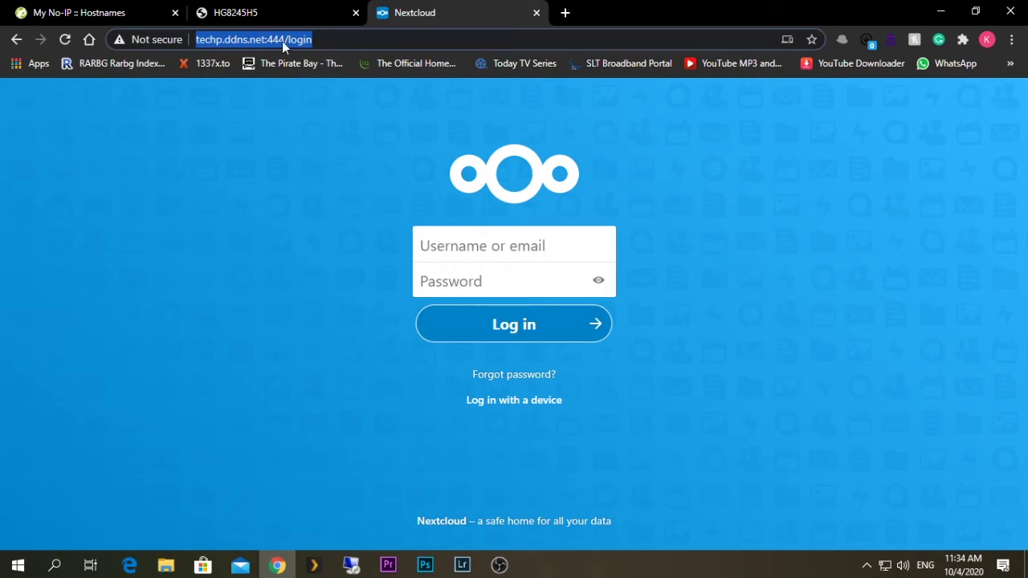
{"action": "left_click", "coordinate": [204, 39]}
{"action": "double_click", "coordinate": [207, 39]}
{"action": "left_click", "coordinate": [215, 38]}
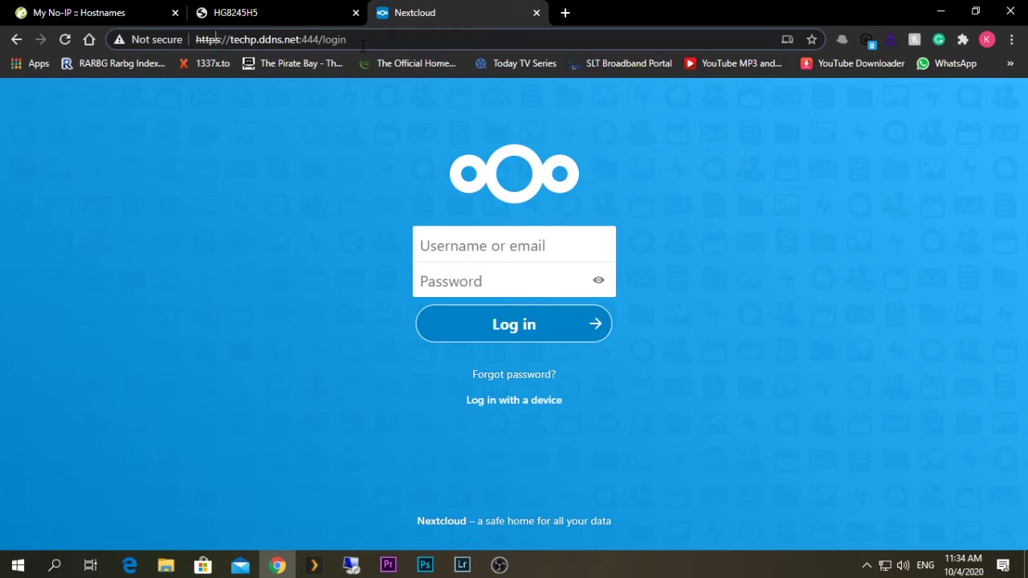
- Open File Explorer and bring up the network share \\192.168.0.252
{"action": "left_click", "coordinate": [166, 566]}
{"action": "scroll", "coordinate": [146, 385], "scroll_direction": "down", "scroll_amount": 3}
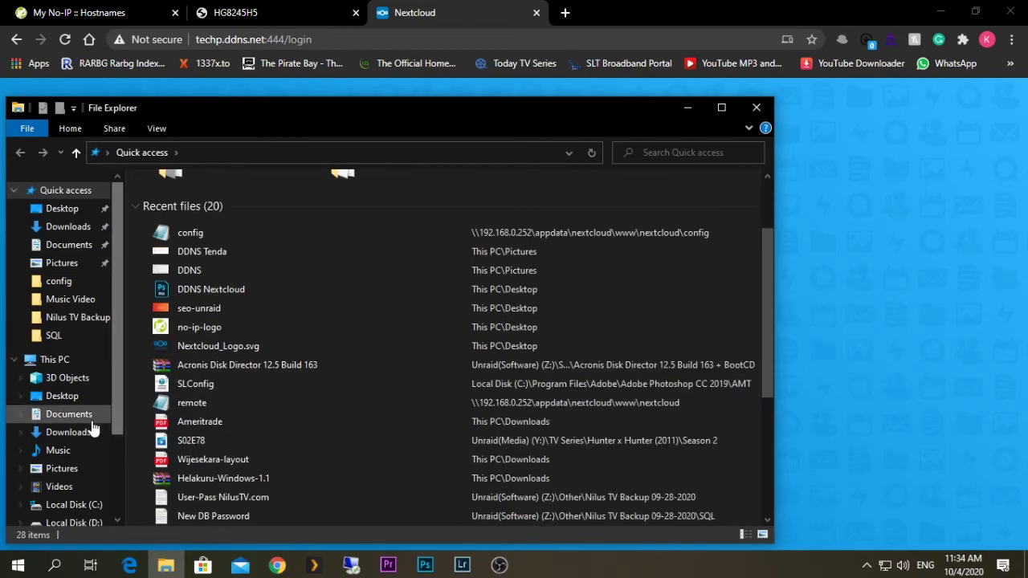
{"action": "scroll", "coordinate": [84, 433], "scroll_direction": "down", "scroll_amount": 3}
{"action": "key", "text": "super+r"}
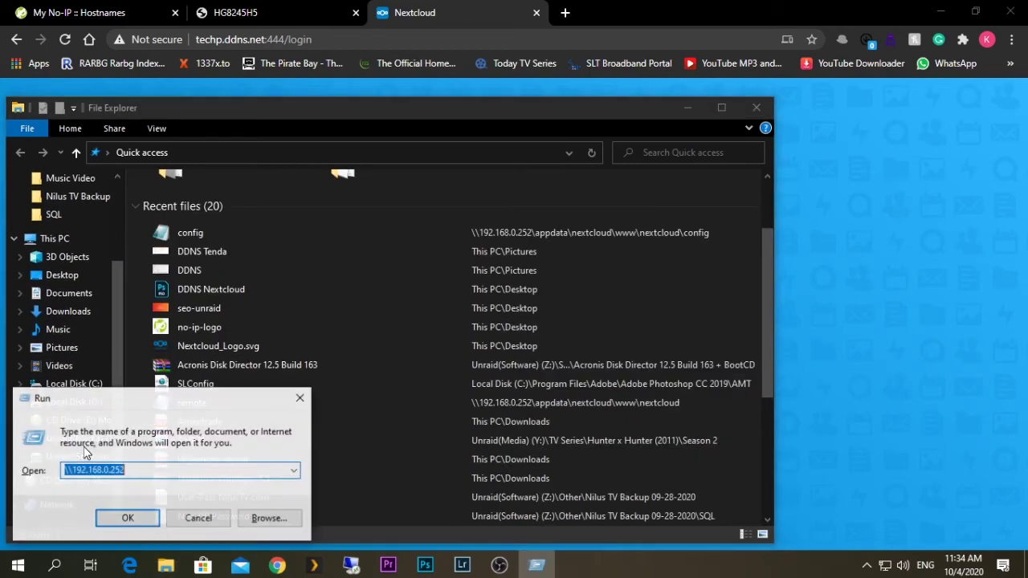
{"action": "key", "text": "Return"}
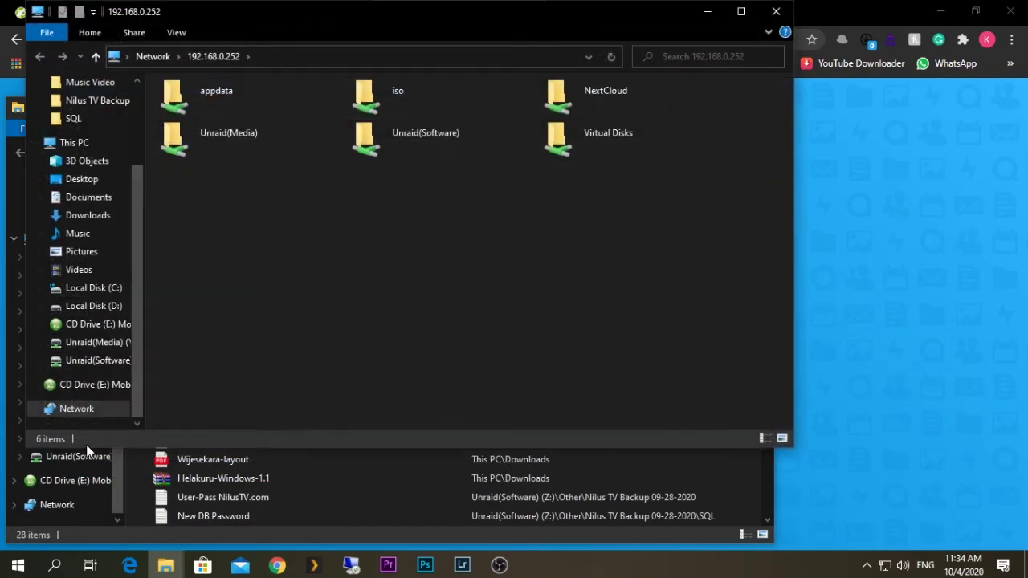
- Browse to appdata\nextcloud\www\nextcloud\config on the share and open the config PHP file in Notepad
{"action": "double_click", "coordinate": [262, 110]}
{"action": "left_click", "coordinate": [210, 188]}
{"action": "double_click", "coordinate": [209, 189]}
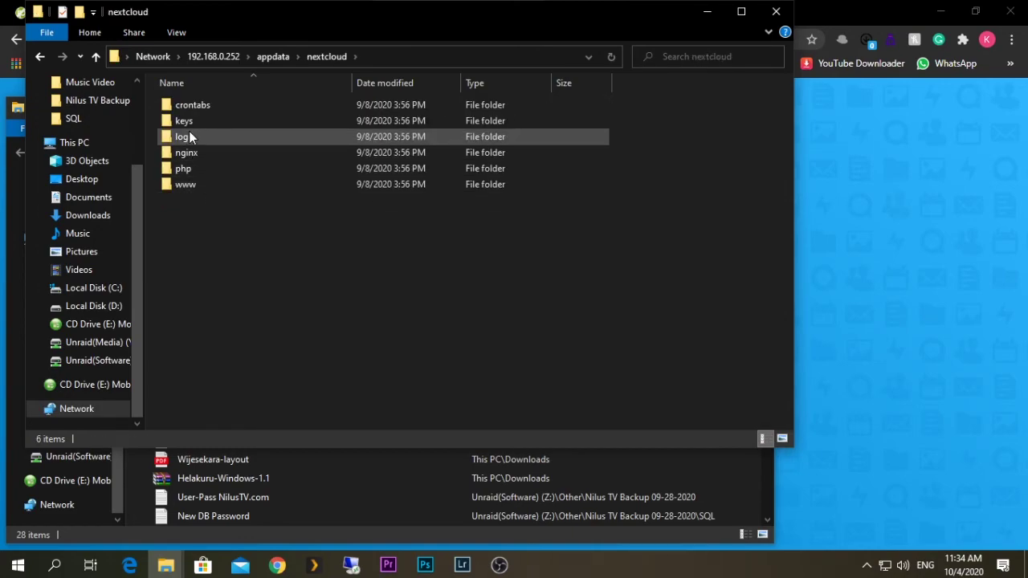
{"action": "double_click", "coordinate": [192, 187]}
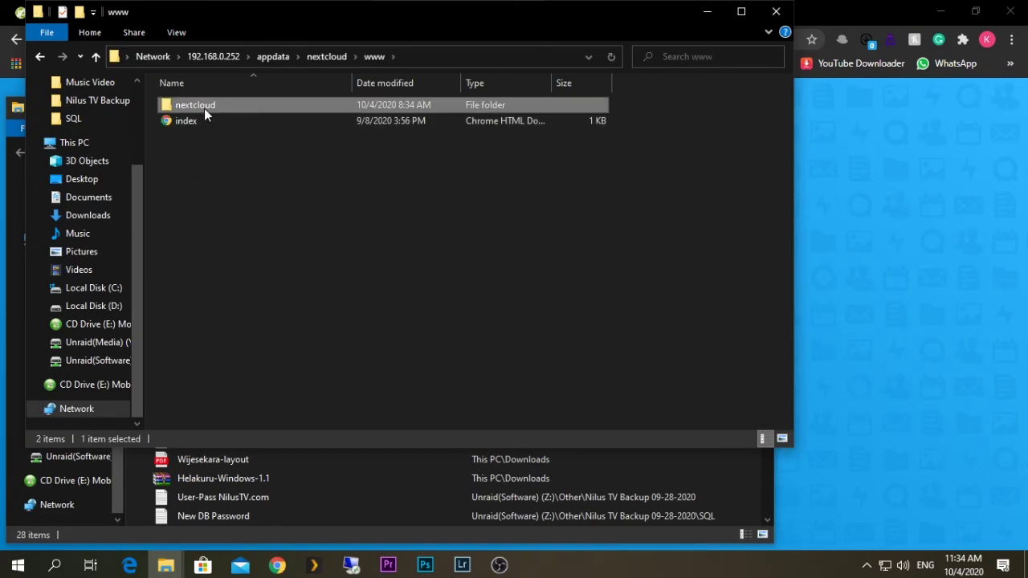
{"action": "double_click", "coordinate": [204, 108]}
{"action": "left_click", "coordinate": [200, 138]}
{"action": "double_click", "coordinate": [200, 138]}
{"action": "double_click", "coordinate": [210, 118]}
- Highlight the techp.ddns.net:444 entry under trusted_domains to review it, and close the config file and both File Explorer windows
{"action": "left_click_drag", "start_coordinate": [232, 226], "coordinate": [68, 224]}
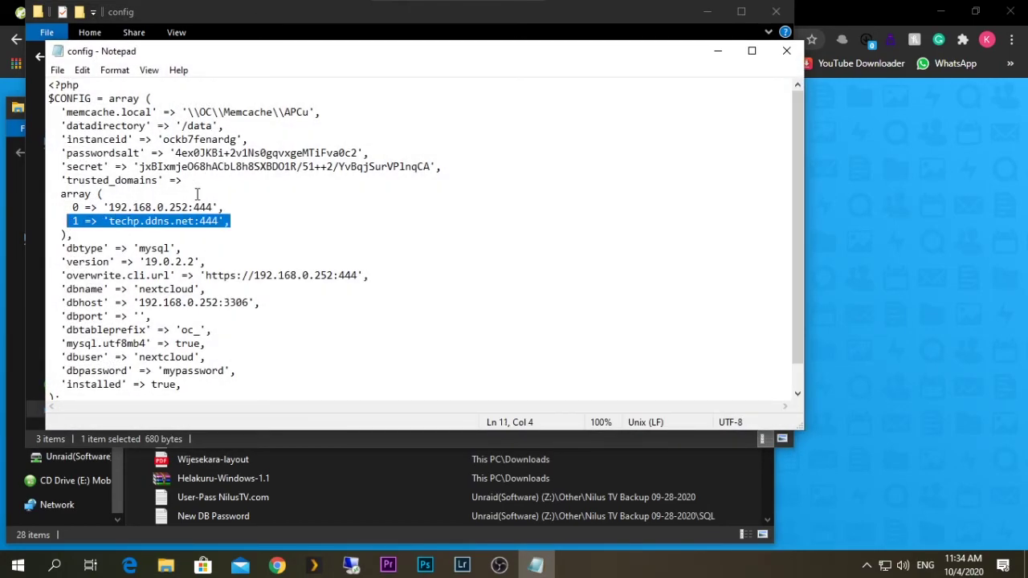
{"action": "left_click", "coordinate": [787, 51]}
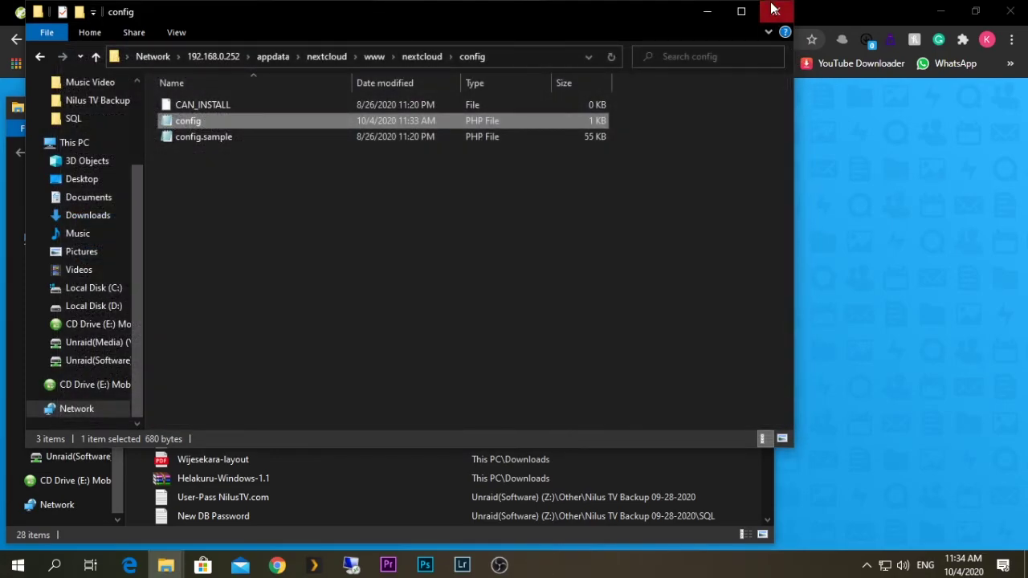
{"action": "left_click", "coordinate": [773, 8]}
{"action": "left_click", "coordinate": [755, 107]}
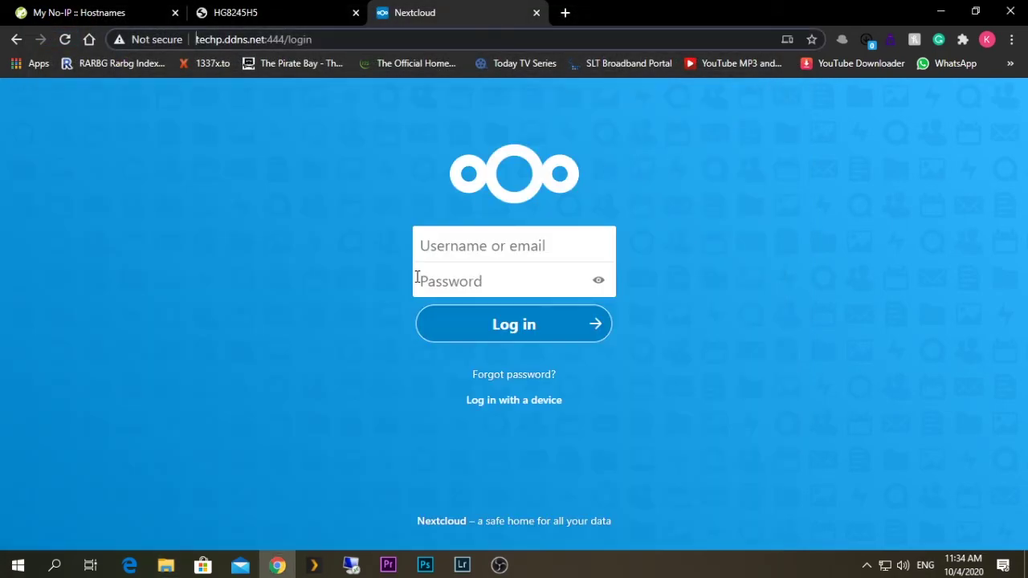